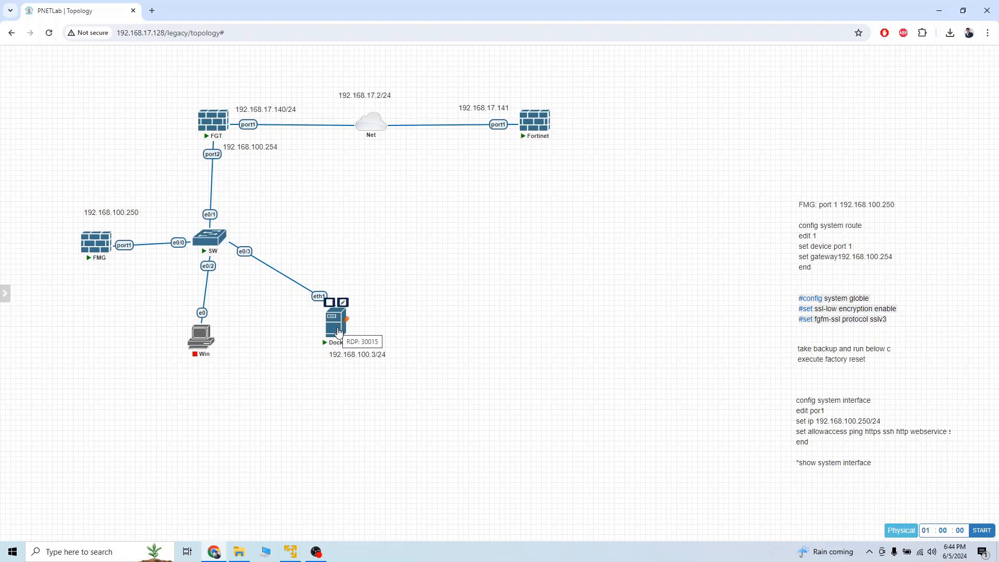
Step: Open the FMG node's edit settings and review its image list, keeping the current image
{"action": "right_click", "coordinate": [98, 244]}
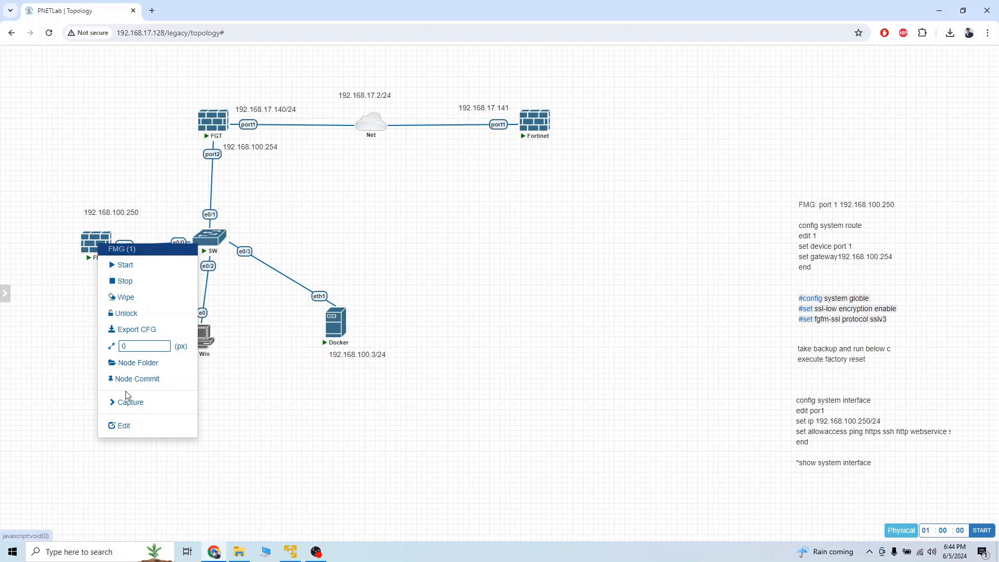
{"action": "left_click", "coordinate": [125, 426]}
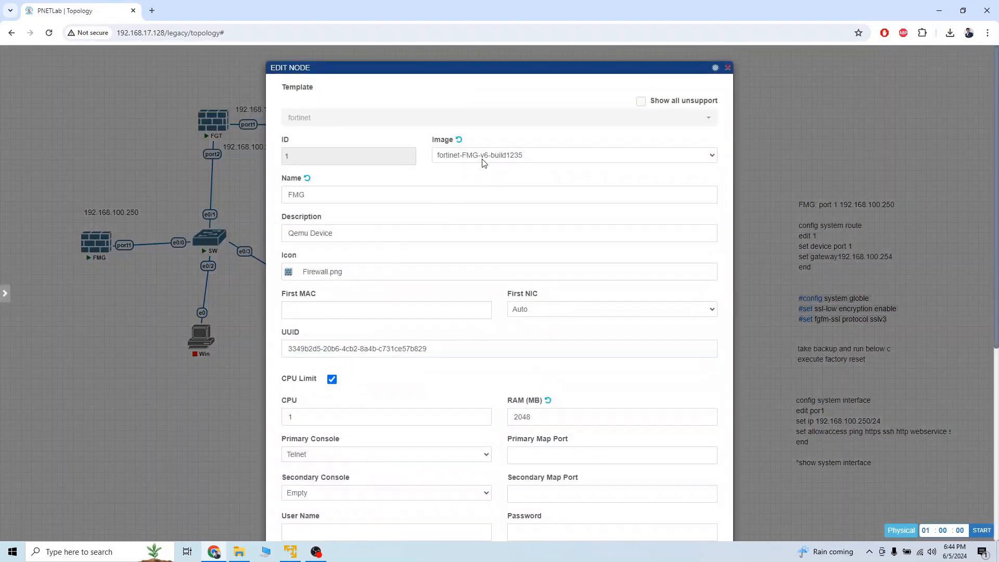
{"action": "left_click", "coordinate": [525, 156]}
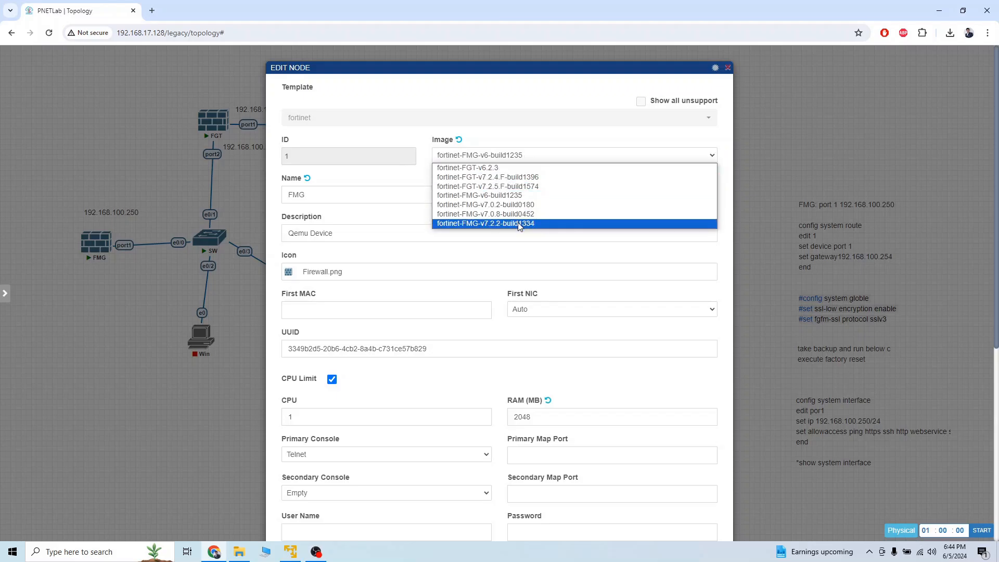
{"action": "left_click", "coordinate": [554, 100]}
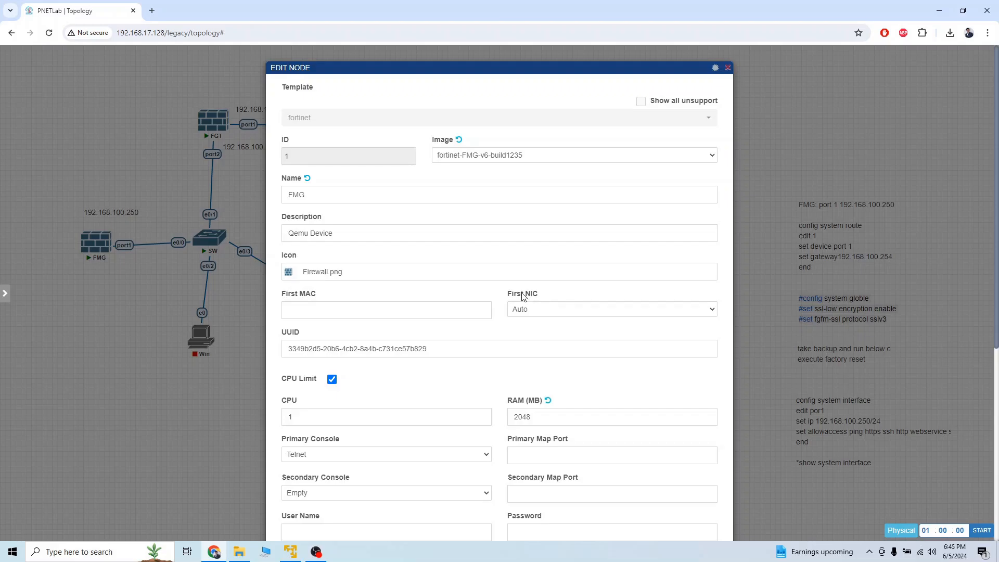
Step: Raise the FMG node's CPU count from 1 to 2 and save the node
{"action": "scroll", "coordinate": [524, 297], "scroll_direction": "down", "scroll_amount": 3}
{"action": "scroll", "coordinate": [523, 293], "scroll_direction": "up", "scroll_amount": 2}
{"action": "scroll", "coordinate": [522, 292], "scroll_direction": "up", "scroll_amount": 1}
{"action": "scroll", "coordinate": [490, 367], "scroll_direction": "down", "scroll_amount": 5}
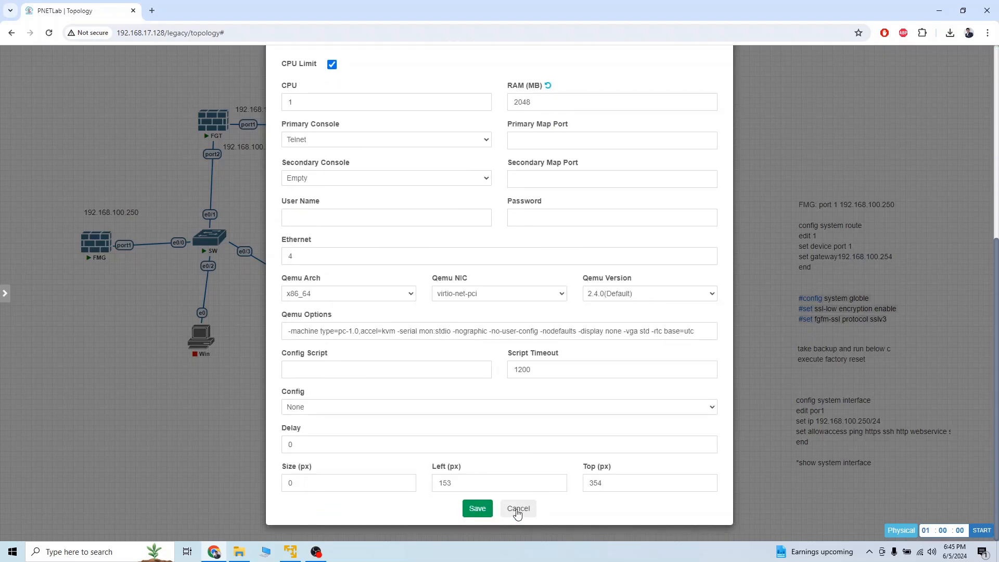
{"action": "scroll", "coordinate": [544, 425], "scroll_direction": "up", "scroll_amount": 6}
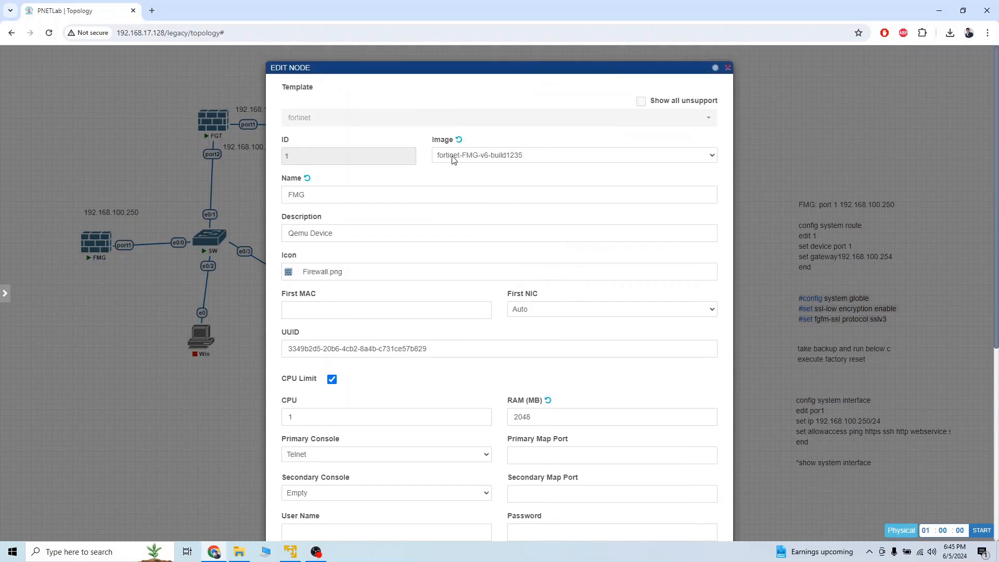
{"action": "left_click", "coordinate": [481, 415]}
{"action": "scroll", "coordinate": [442, 453], "scroll_direction": "down", "scroll_amount": 3}
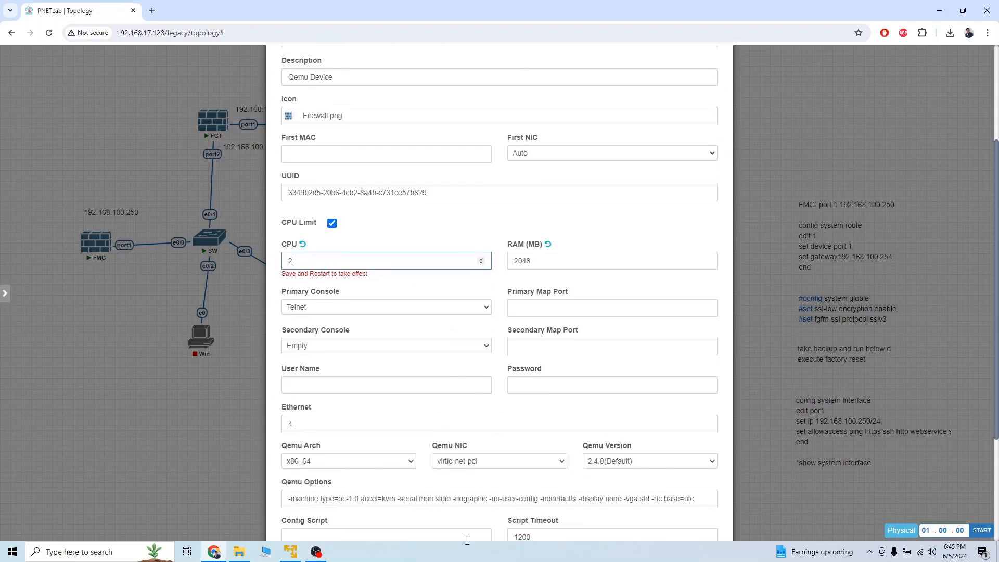
{"action": "scroll", "coordinate": [610, 307], "scroll_direction": "down", "scroll_amount": 3}
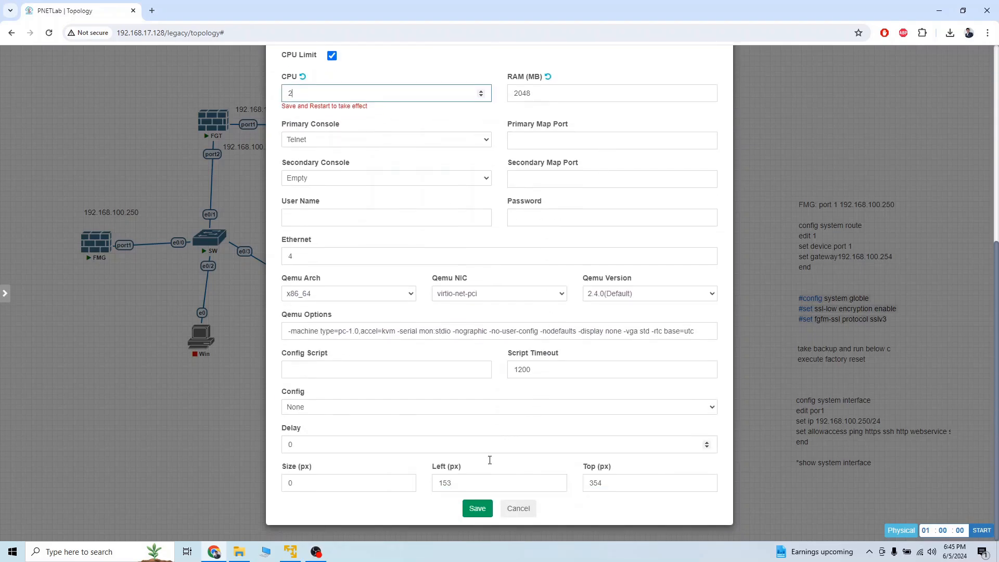
{"action": "left_click", "coordinate": [477, 508]}
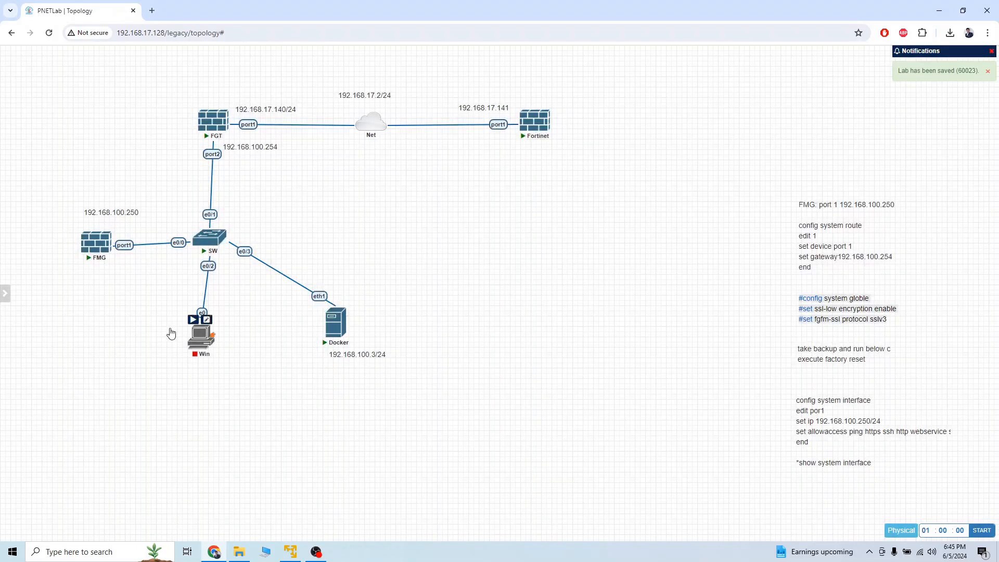
Step: Inspect the FGT and Fortinet node settings and close both without changes
{"action": "right_click", "coordinate": [222, 119]}
{"action": "left_click", "coordinate": [272, 311]}
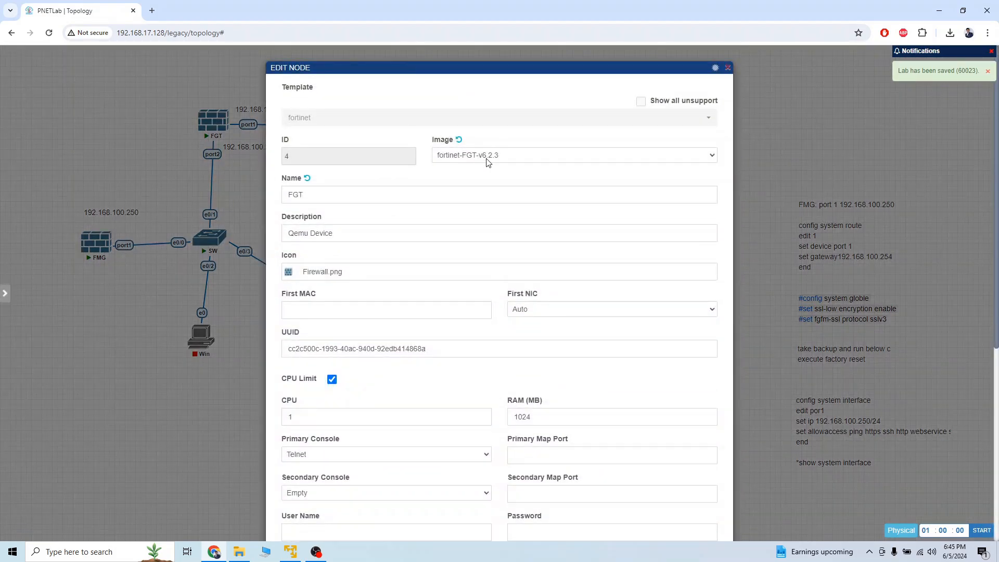
{"action": "left_click", "coordinate": [728, 68]}
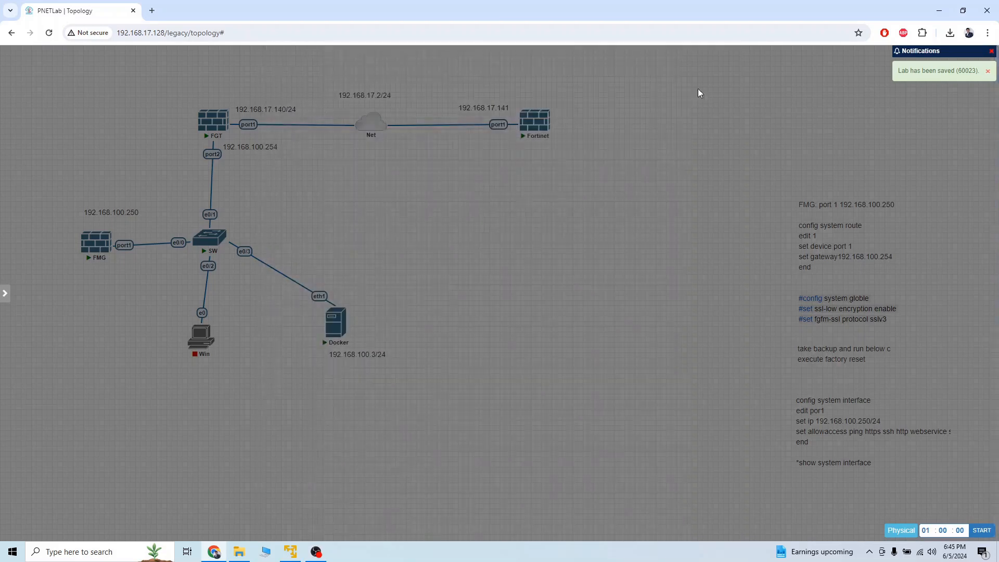
{"action": "right_click", "coordinate": [534, 128]}
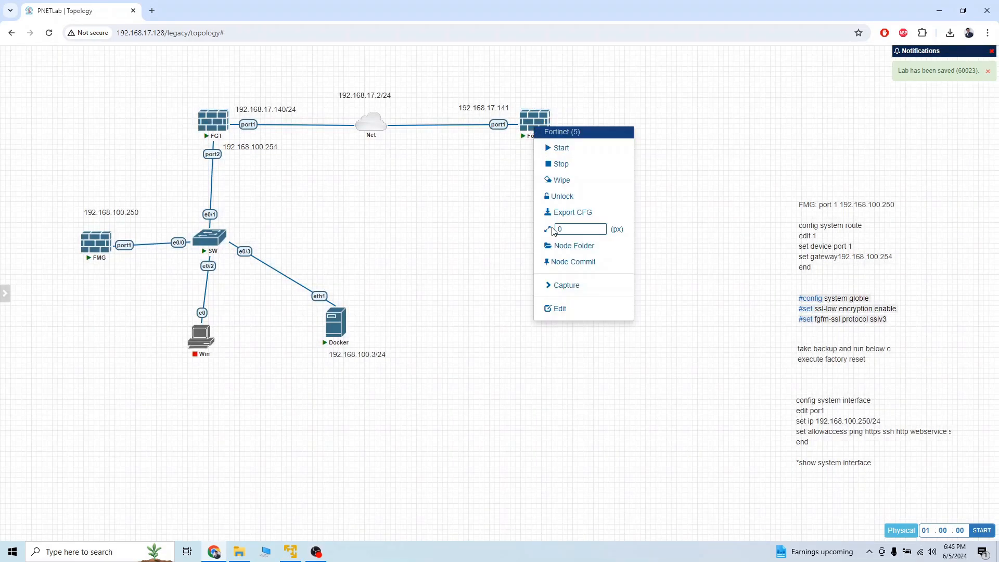
{"action": "left_click", "coordinate": [558, 310]}
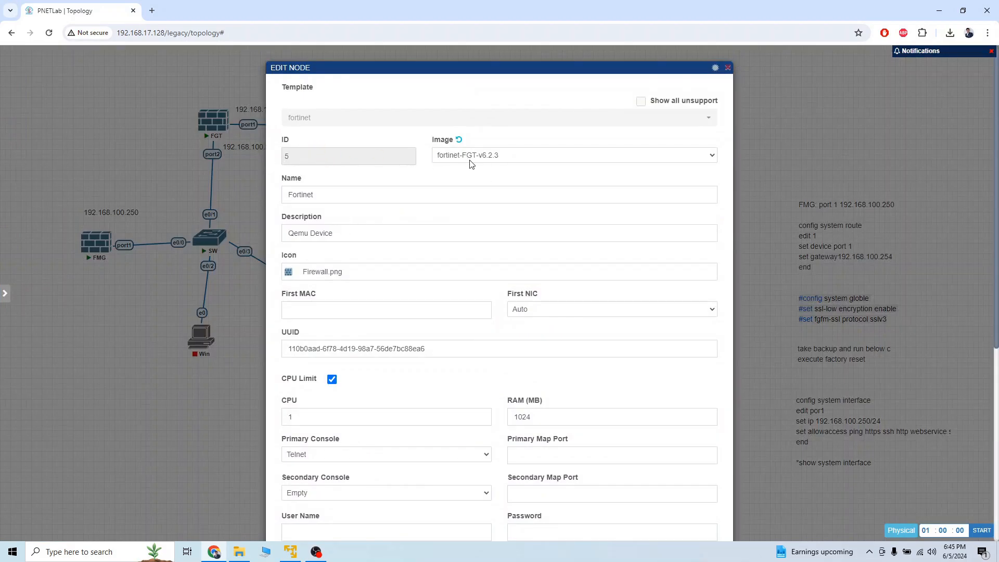
{"action": "left_click", "coordinate": [728, 67]}
Step: Drag the 192.168.100.250 label down toward the FMG node
{"action": "mouse_move", "coordinate": [99, 247]}
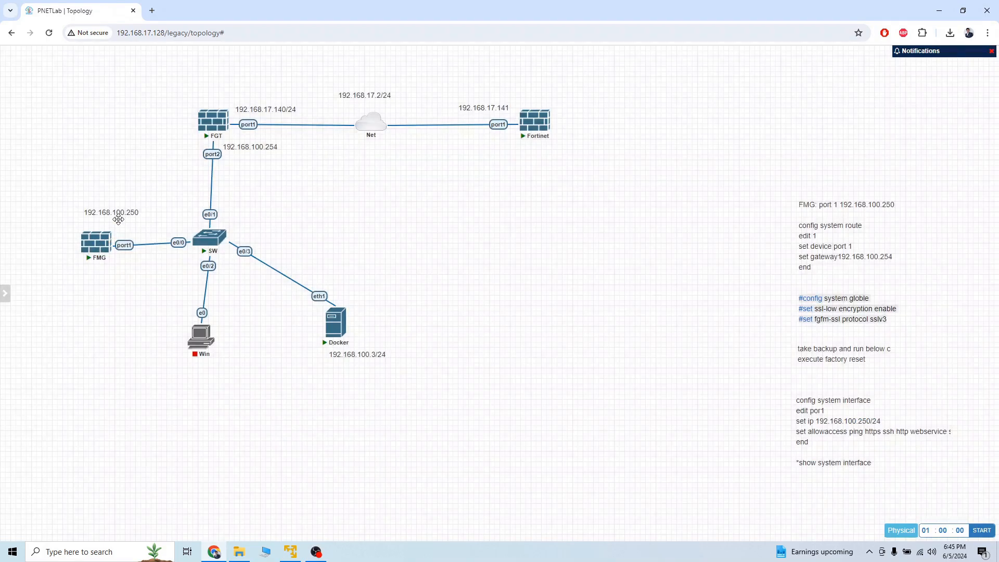
{"action": "left_click_drag", "start_coordinate": [118, 213], "coordinate": [122, 223]}
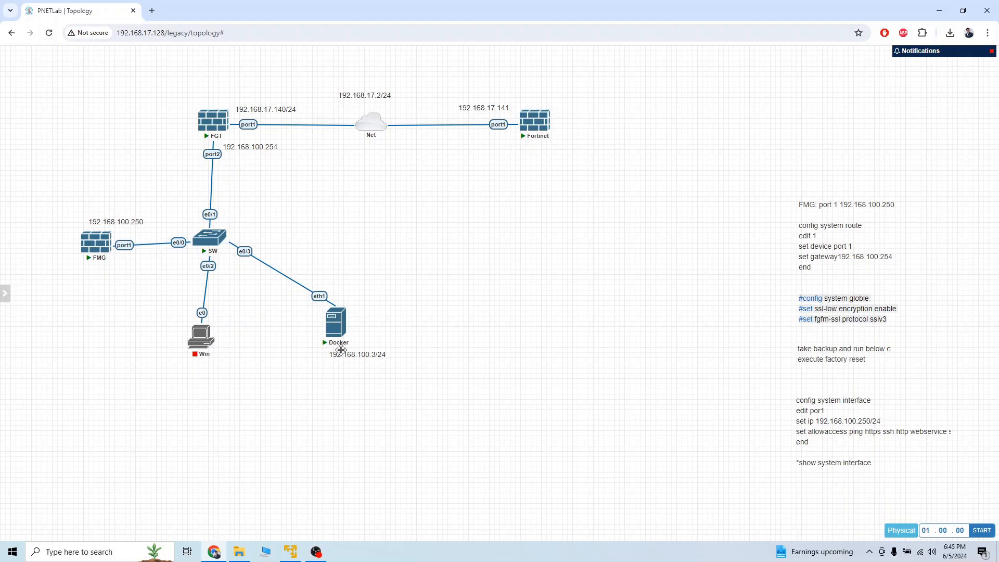
{"action": "mouse_move", "coordinate": [336, 333]}
Step: Open the Docker node's settings and keep pnet-chrome:latest as its image
{"action": "right_click", "coordinate": [341, 332]}
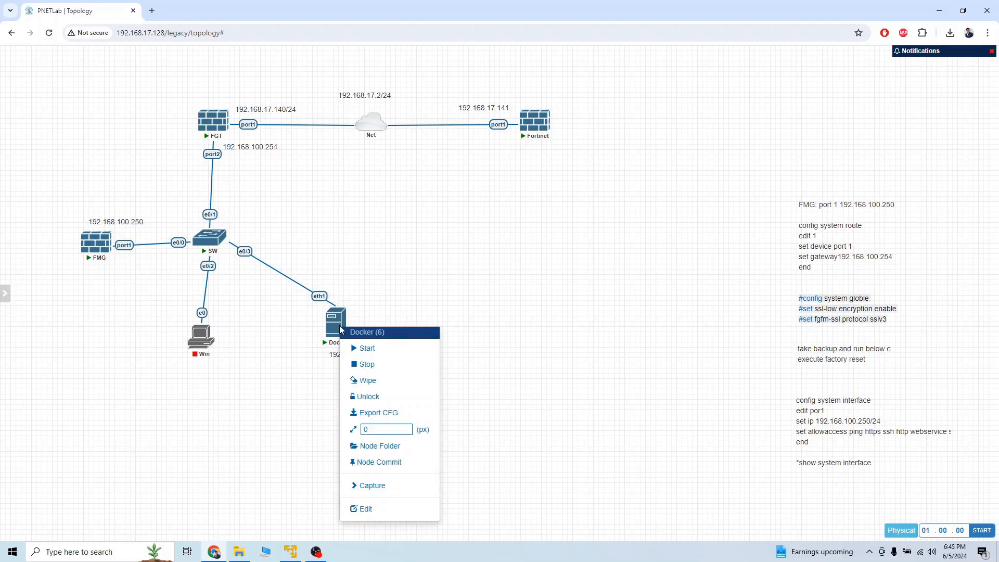
{"action": "left_click", "coordinate": [386, 510]}
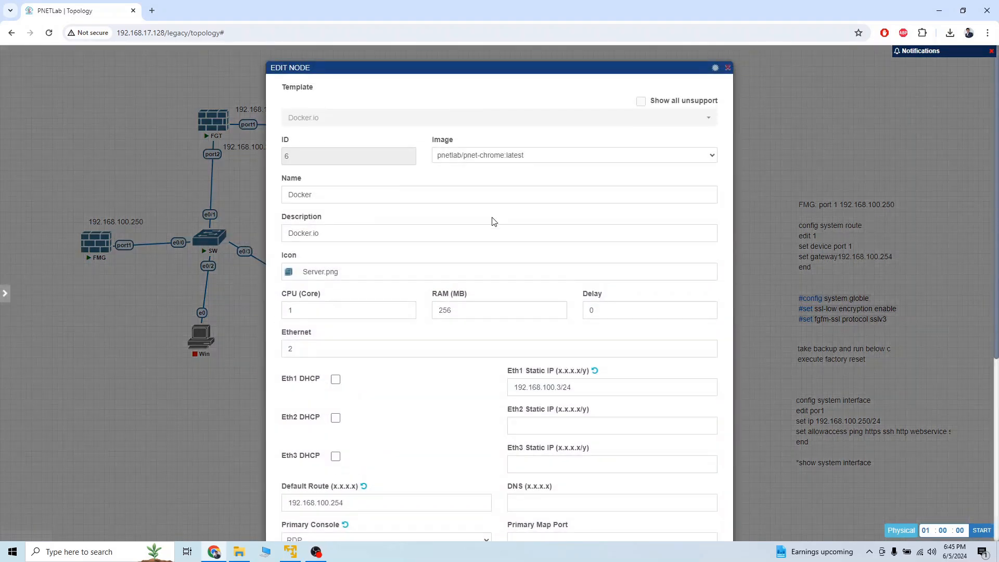
{"action": "left_click", "coordinate": [569, 154]}
{"action": "left_click", "coordinate": [569, 154]}
{"action": "left_click", "coordinate": [570, 154]}
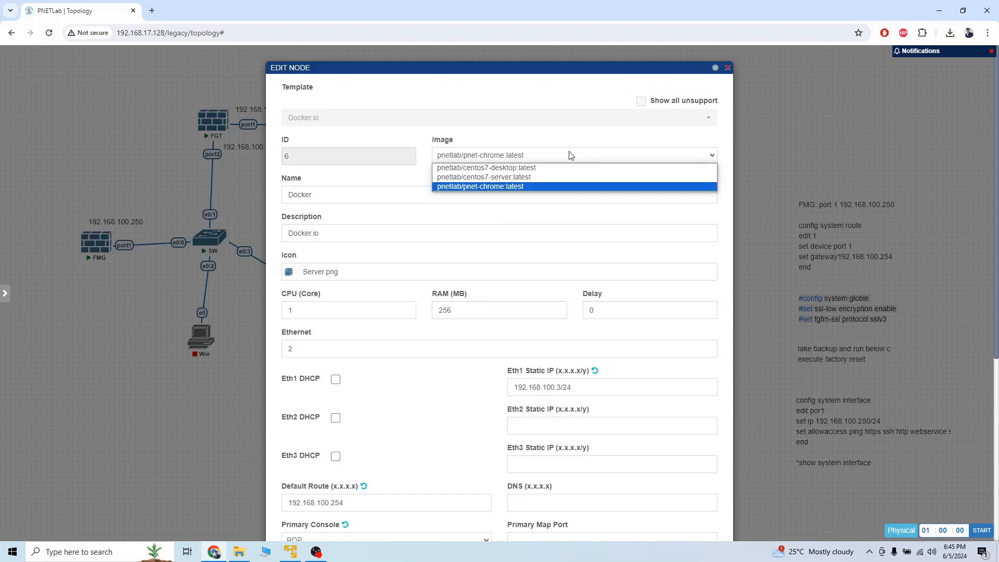
{"action": "left_click", "coordinate": [570, 155]}
Step: Cancel the Docker settings unchanged and nudge the 192.168.100.254 label slightly up
{"action": "scroll", "coordinate": [481, 365], "scroll_direction": "down", "scroll_amount": 6}
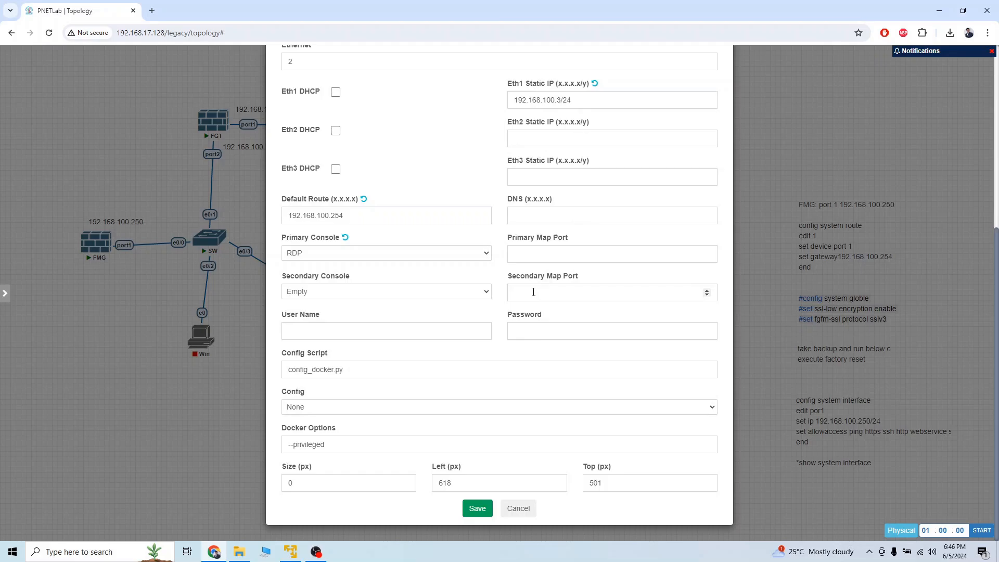
{"action": "scroll", "coordinate": [533, 291], "scroll_direction": "up", "scroll_amount": 1}
{"action": "scroll", "coordinate": [533, 294], "scroll_direction": "down", "scroll_amount": 1}
{"action": "left_click", "coordinate": [518, 509]}
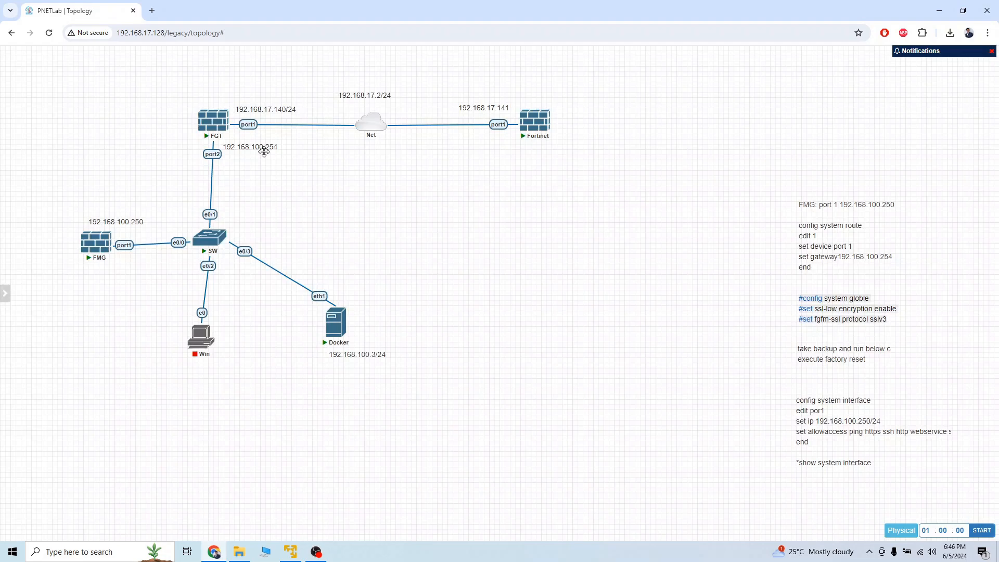
{"action": "left_click_drag", "start_coordinate": [264, 152], "coordinate": [265, 148]}
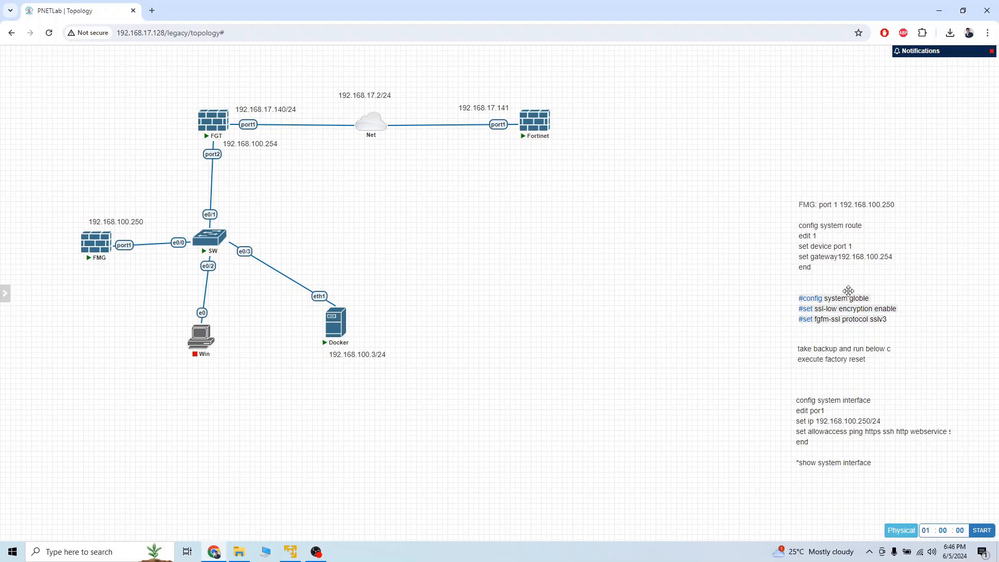
Step: Open the FMG console and enter admin at the login prompt
{"action": "left_click", "coordinate": [89, 252]}
{"action": "key", "text": "Return"}
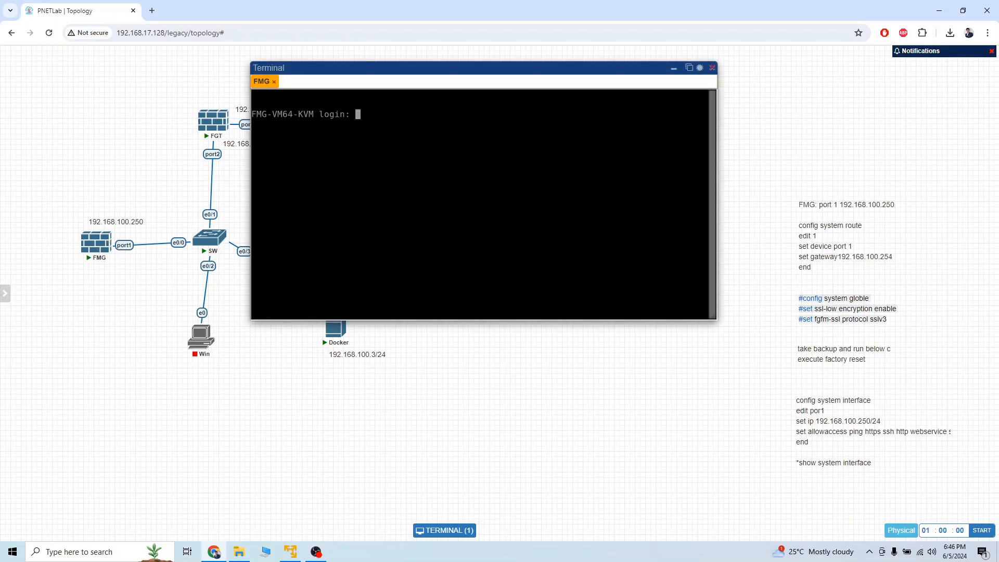
{"action": "type", "text": "admin"}
{"action": "key", "text": "Return"}
Step: Log in with a blank password, set a new admin password, and shift the 192.168.100.250 label right
{"action": "key", "text": "Return"}
{"action": "type", "text": "***"}
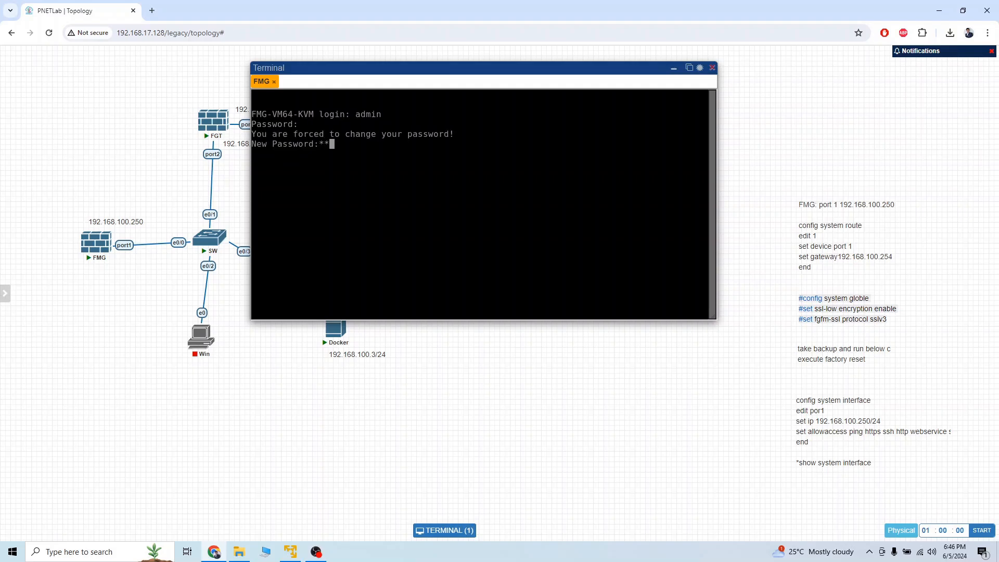
{"action": "key", "text": "Return"}
{"action": "type", "text": "***"}
{"action": "key", "text": "Return"}
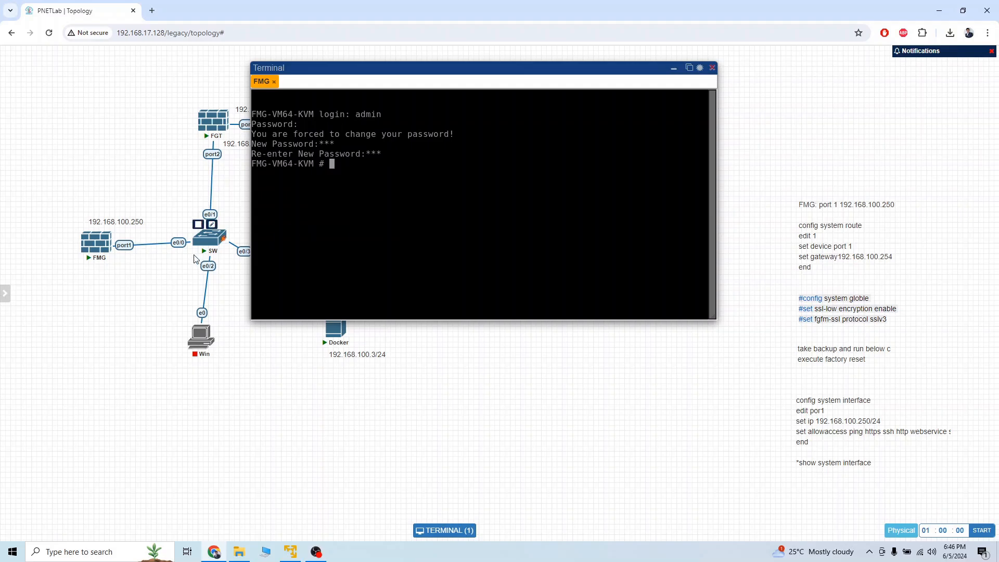
{"action": "left_click_drag", "start_coordinate": [132, 219], "coordinate": [137, 220]}
Step: Under config system interface, edit port1 and set its IP to 192.168.100.250/24
{"action": "type", "text": "config "}
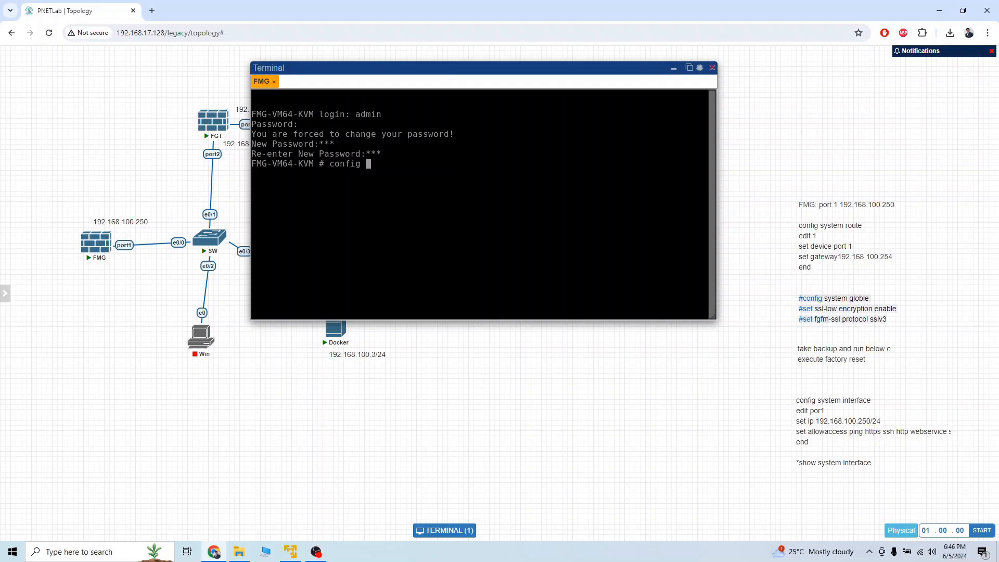
{"action": "type", "text": "system interface"}
{"action": "key", "text": "Return"}
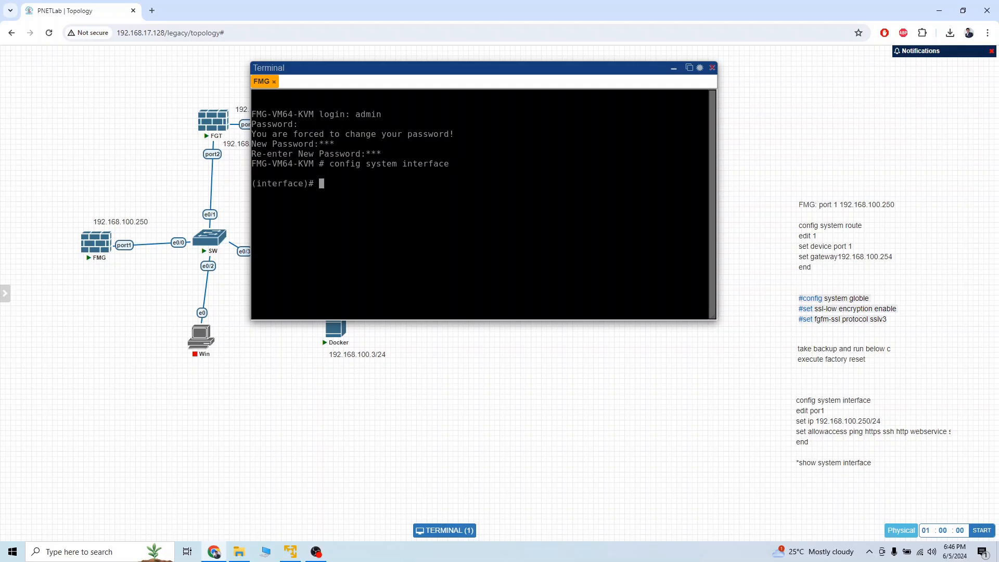
{"action": "type", "text": "edo"}
{"action": "key", "text": "BackSpace"}
{"action": "type", "text": "it port1"}
{"action": "key", "text": "Return"}
{"action": "type", "text": "set ip 192"}
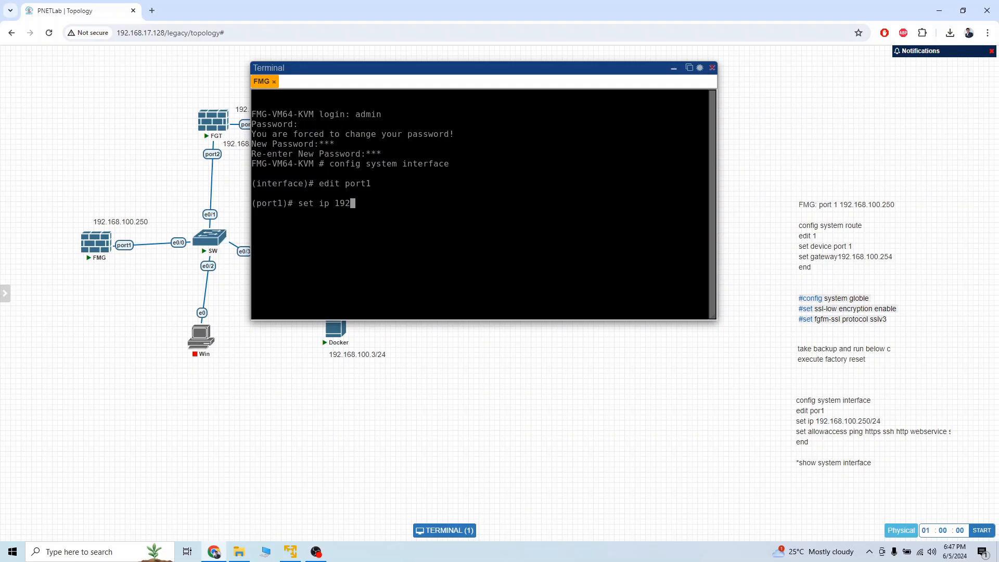
{"action": "type", "text": ".168.100.250/24"}
{"action": "key", "text": "Return"}
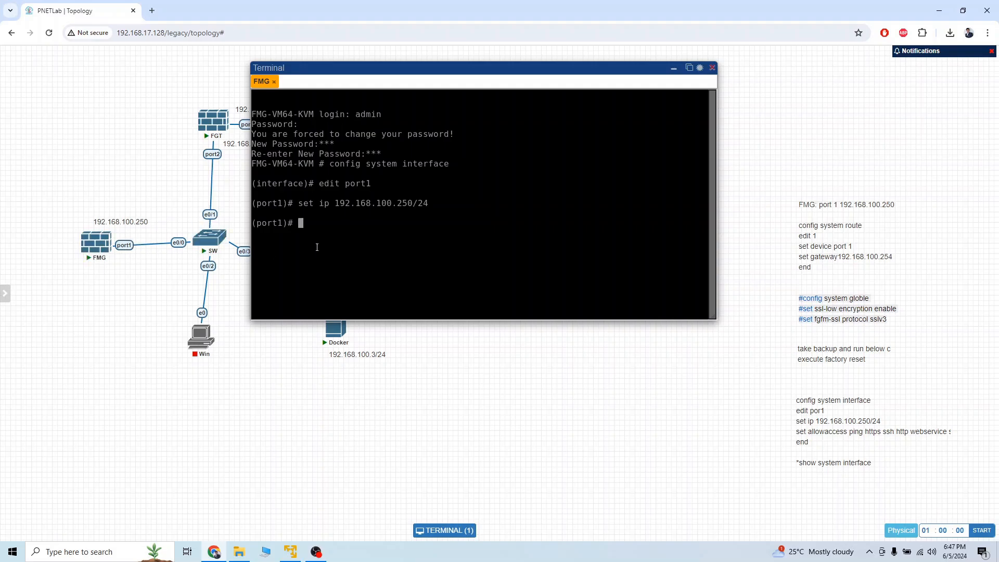
Step: Leave interface configuration with end and run show system interface to verify port1
{"action": "type", "text": "exit"}
{"action": "key", "text": "Return"}
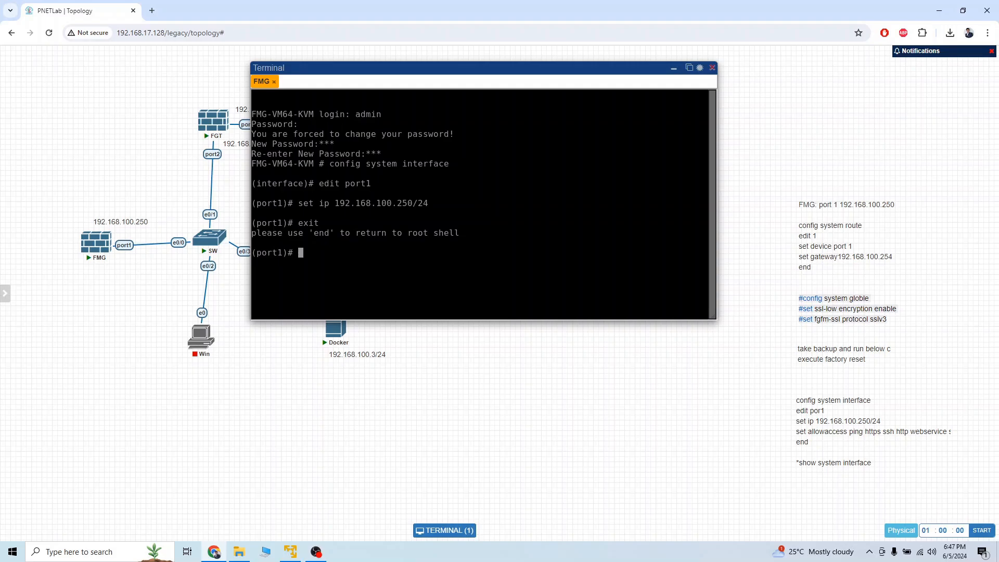
{"action": "type", "text": "end"}
{"action": "key", "text": "Return"}
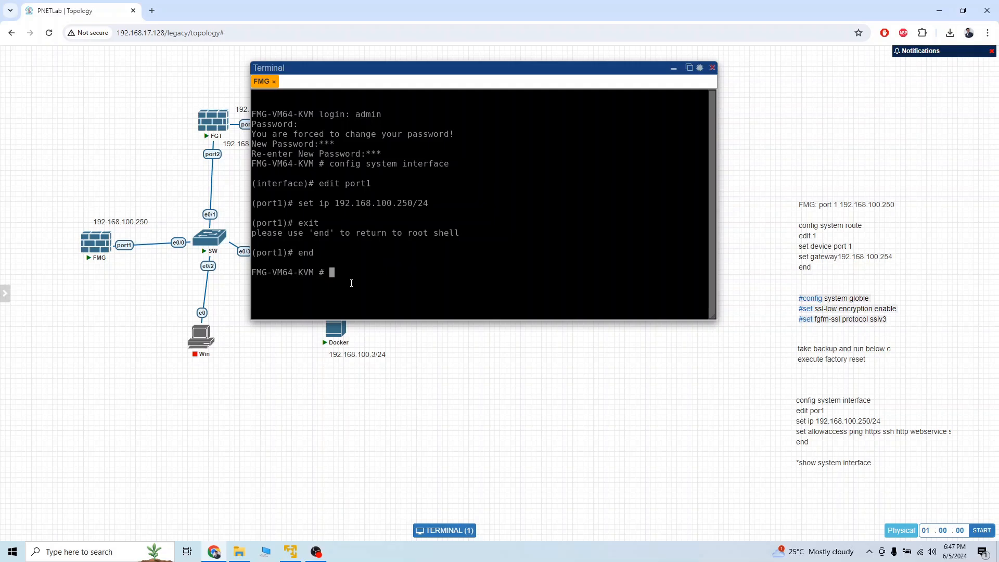
{"action": "type", "text": "show system interface"}
{"action": "key", "text": "Return"}
{"action": "key", "text": "Up"}
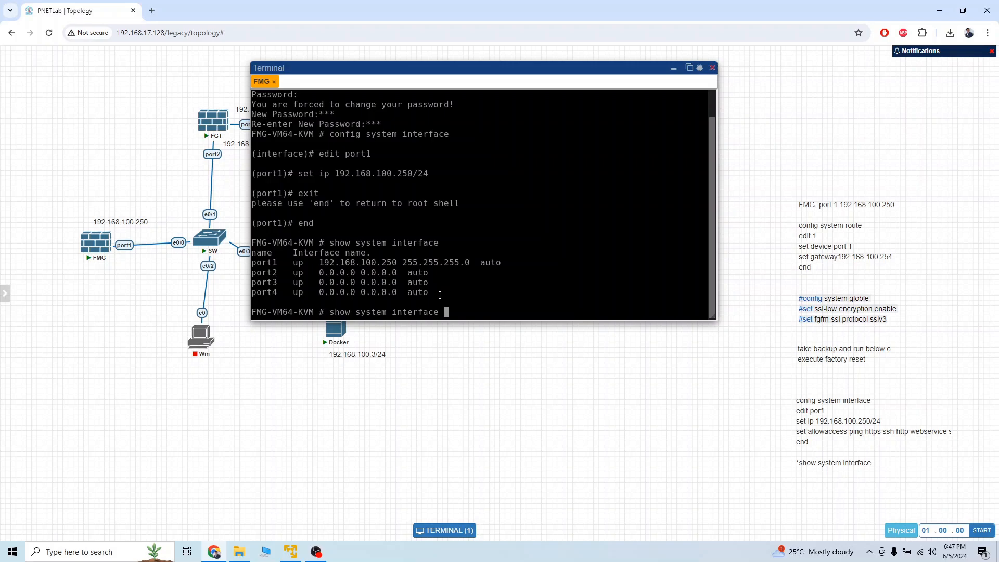
Step: Re-enter config system interface and start editing port1
{"action": "key", "text": "Return"}
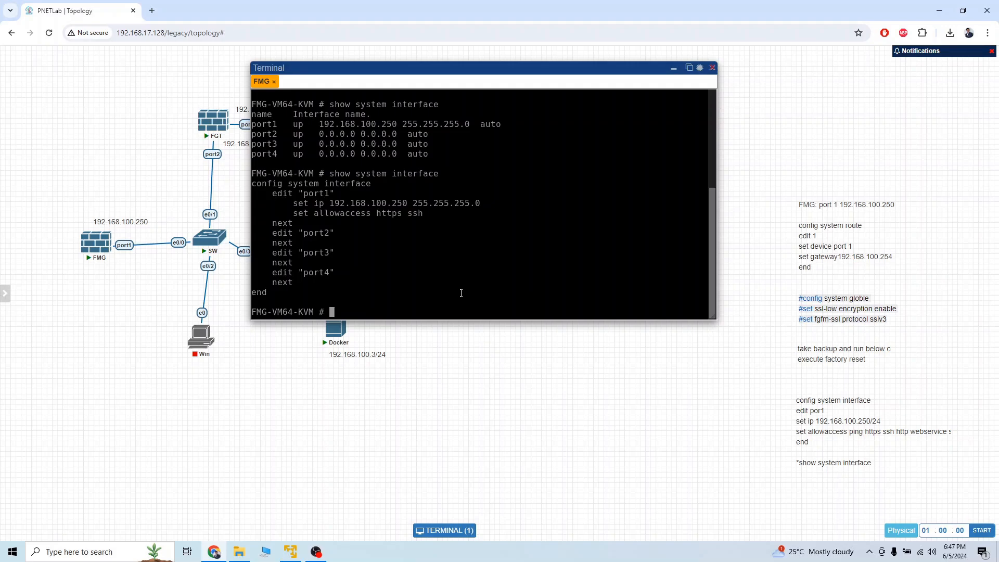
{"action": "type", "text": "config system i"}
{"action": "key", "text": "Tab"}
{"action": "key", "text": "Return"}
{"action": "type", "text": "edit ["}
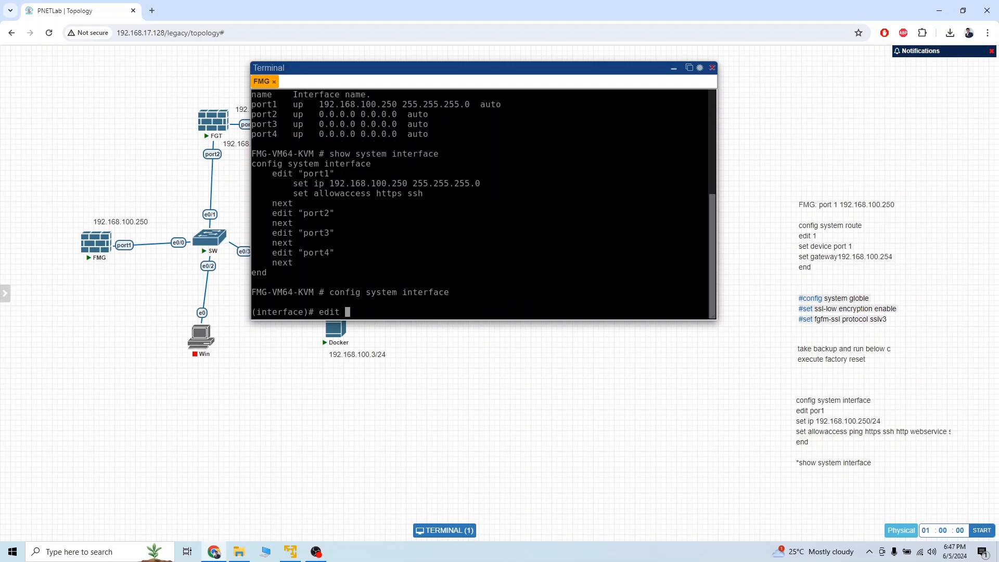
{"action": "type", "text": "port1"}
{"action": "key", "text": "Return"}
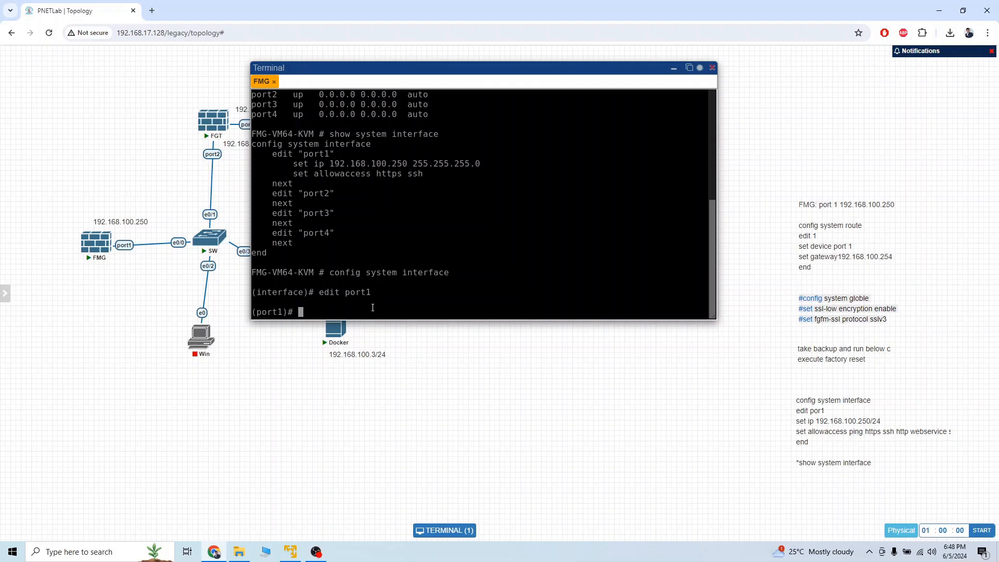
Step: Set port1 allowaccess to ping, http, https and webservice, then end
{"action": "type", "text": "set allowaccess ping "}
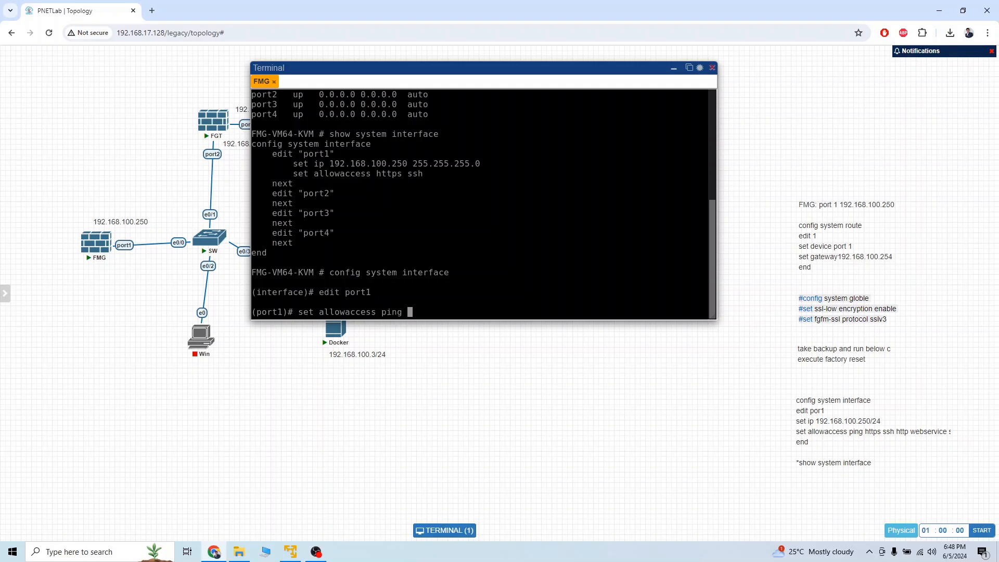
{"action": "type", "text": "http https webservice"}
{"action": "key", "text": "Return"}
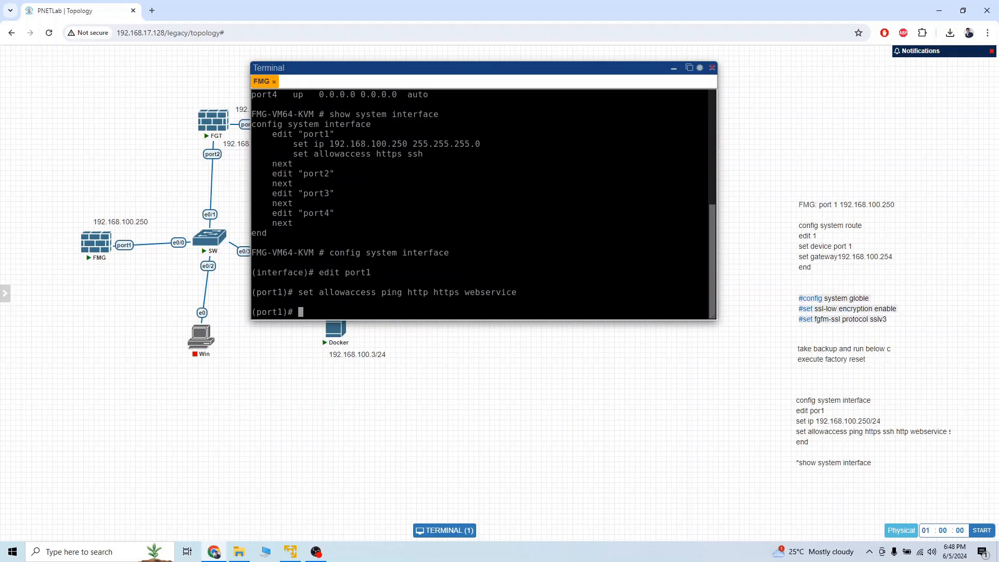
{"action": "type", "text": "end"}
{"action": "key", "text": "Return"}
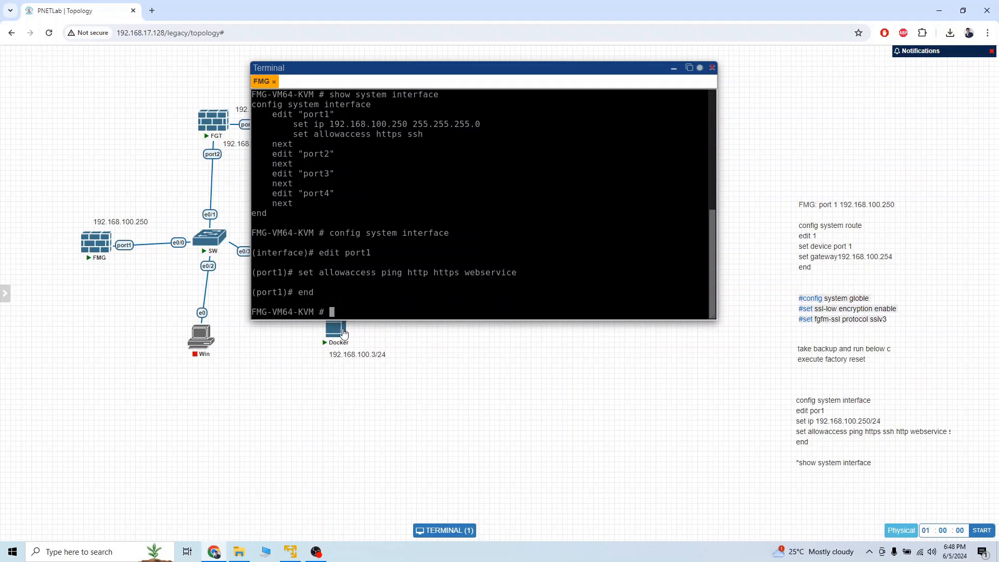
Step: Open the Docker node's remote desktop, confirm the xrdp login and dismiss Chrome's restore prompt
{"action": "left_click_drag", "start_coordinate": [486, 67], "coordinate": [508, 51]}
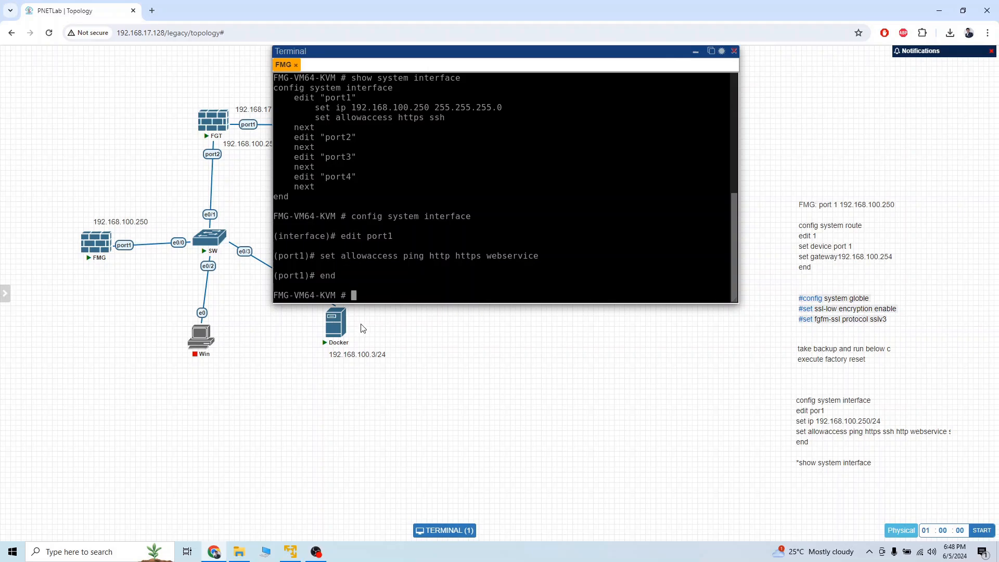
{"action": "left_click", "coordinate": [334, 329]}
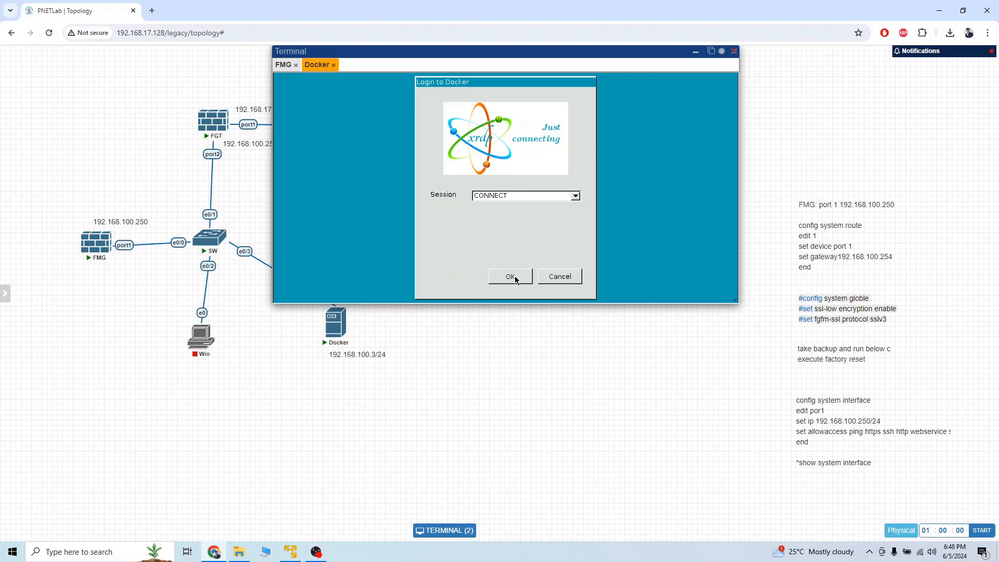
{"action": "left_click", "coordinate": [511, 277]}
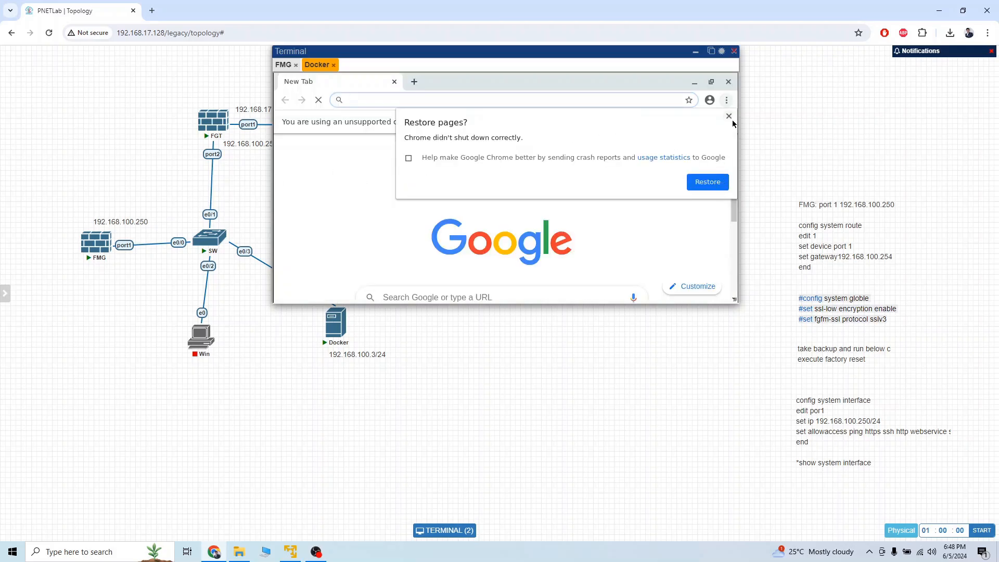
{"action": "left_click", "coordinate": [730, 119]}
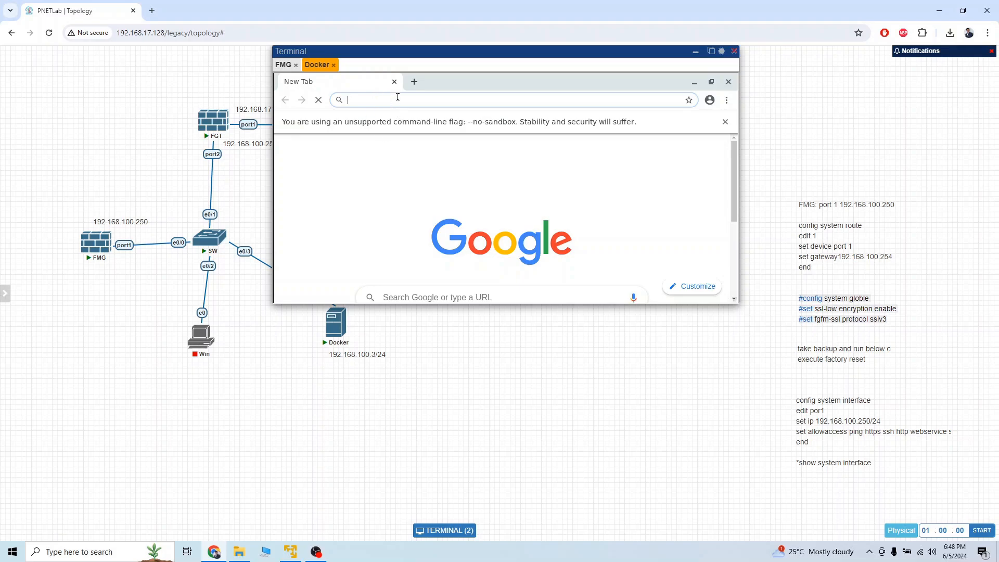
Step: Browse to 192.168.100.250 in the Docker Chrome and proceed past the certificate warning
{"action": "type", "text": "19"}
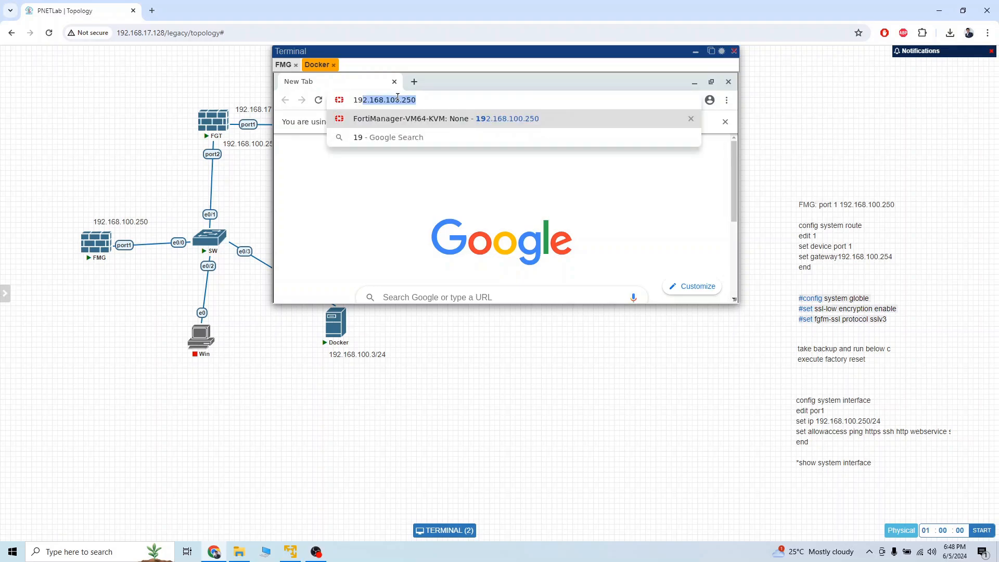
{"action": "key", "text": "Return"}
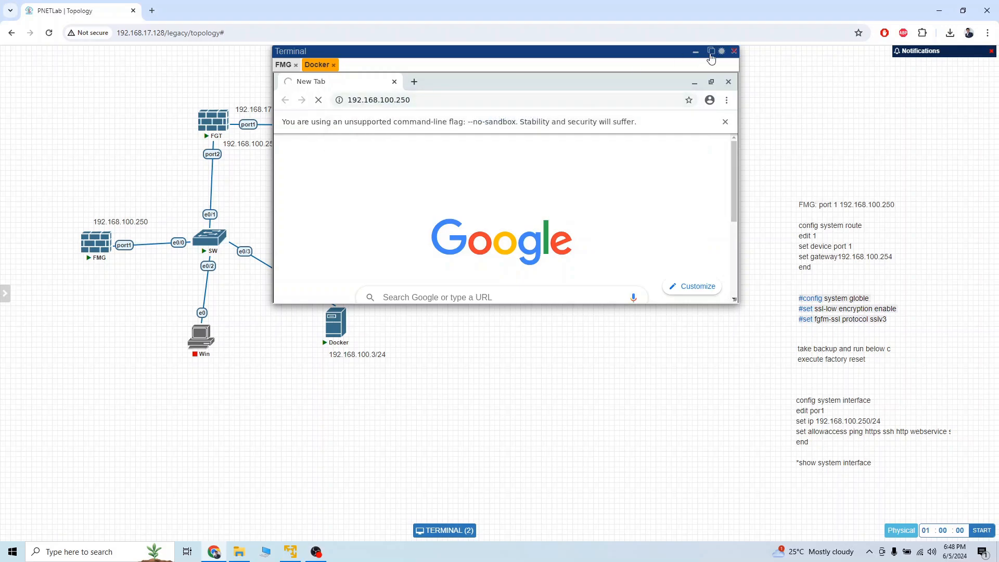
{"action": "left_click", "coordinate": [711, 51]}
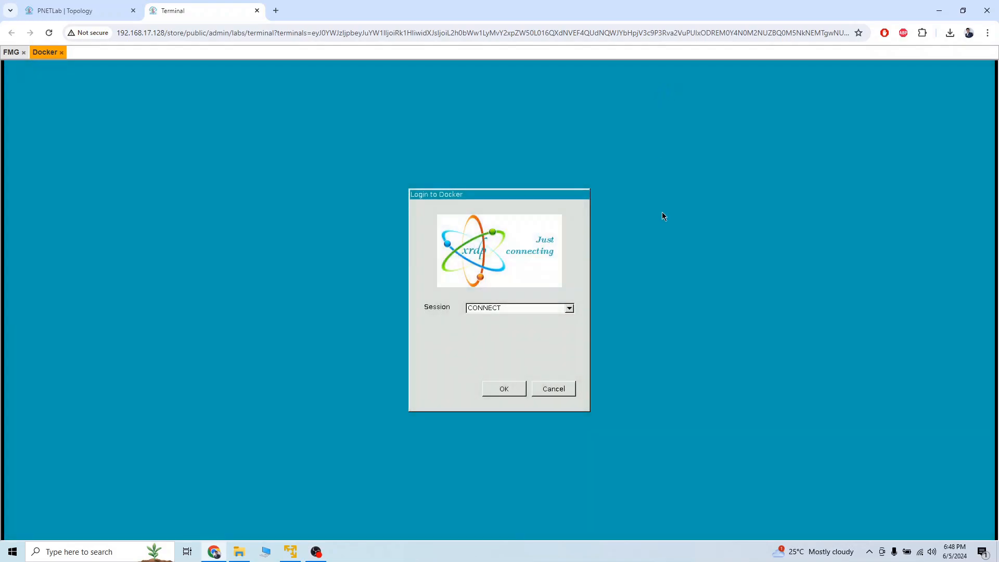
{"action": "left_click", "coordinate": [505, 389]}
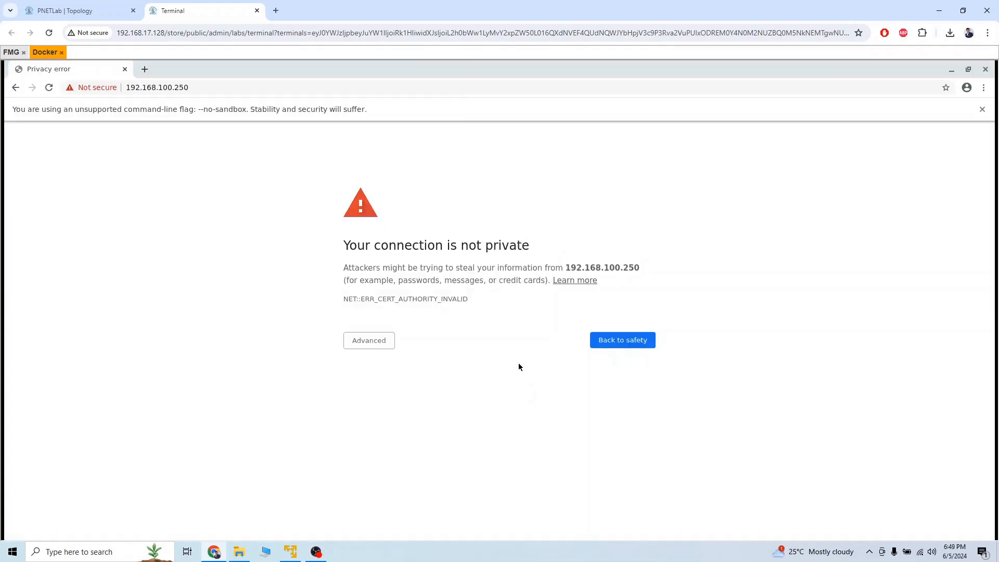
{"action": "left_click", "coordinate": [379, 345]}
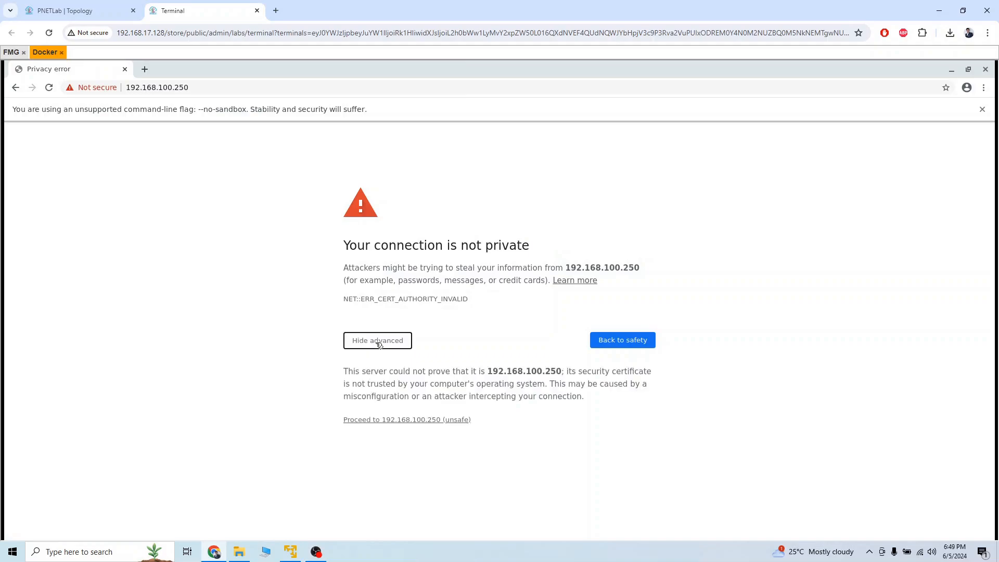
{"action": "left_click", "coordinate": [374, 419]}
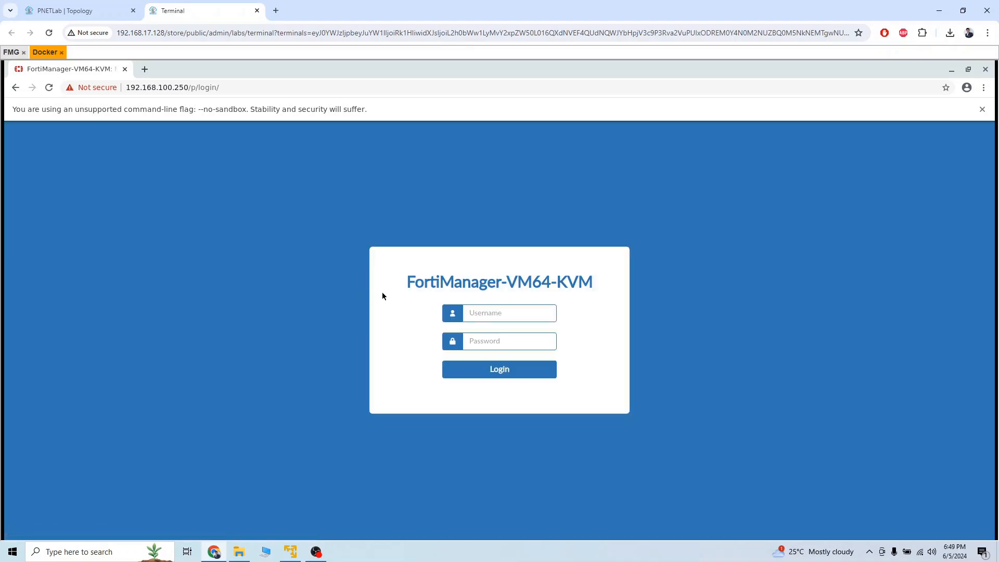
Step: Sign in to FortiManager as admin with the account password
{"action": "type", "text": "admin"}
{"action": "key", "text": "Tab"}
{"action": "type", "text": "•••"}
{"action": "key", "text": "Return"}
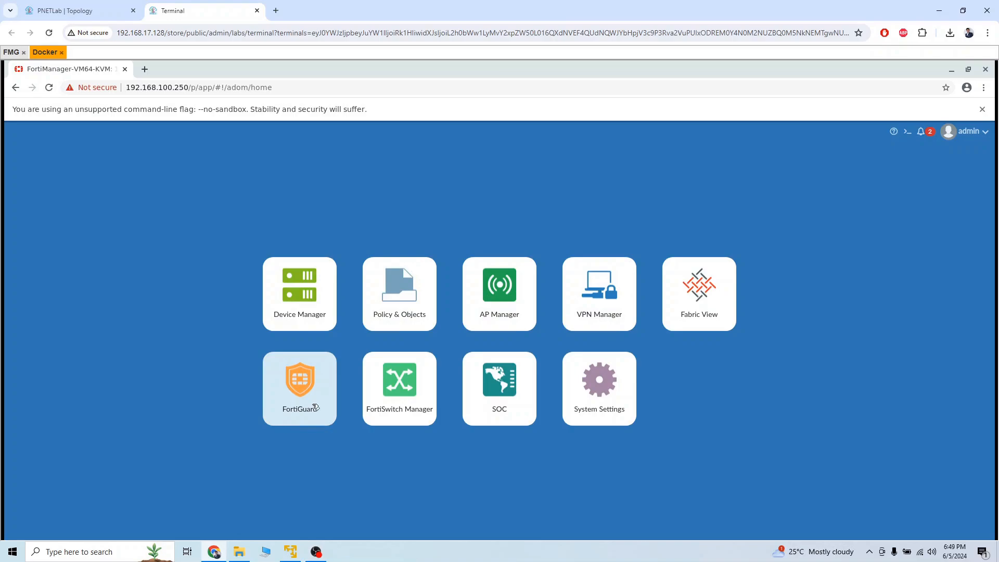
Step: Go to System Settings and open Admin > Administrators
{"action": "left_click", "coordinate": [598, 402]}
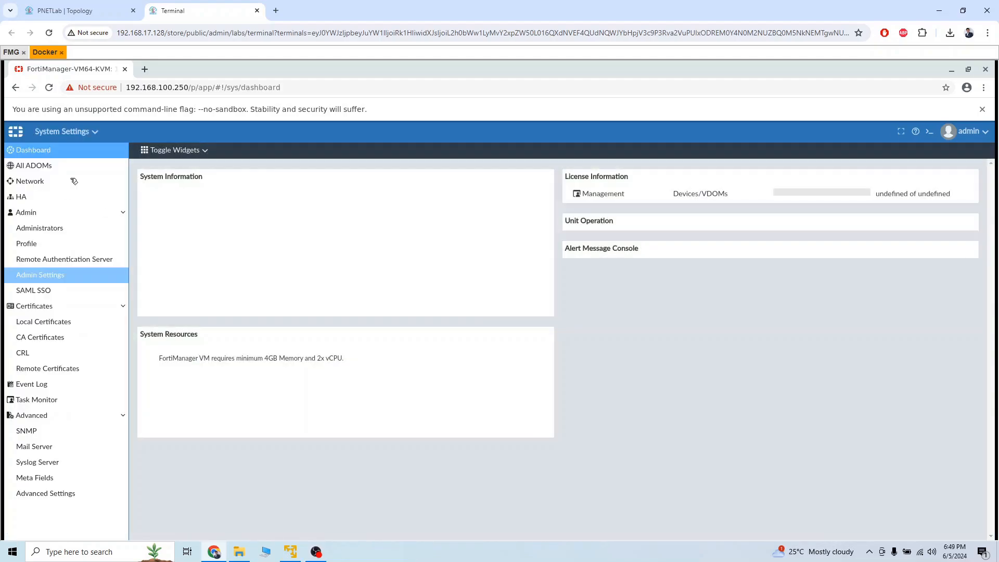
{"action": "left_click", "coordinate": [123, 214]}
{"action": "left_click", "coordinate": [123, 214]}
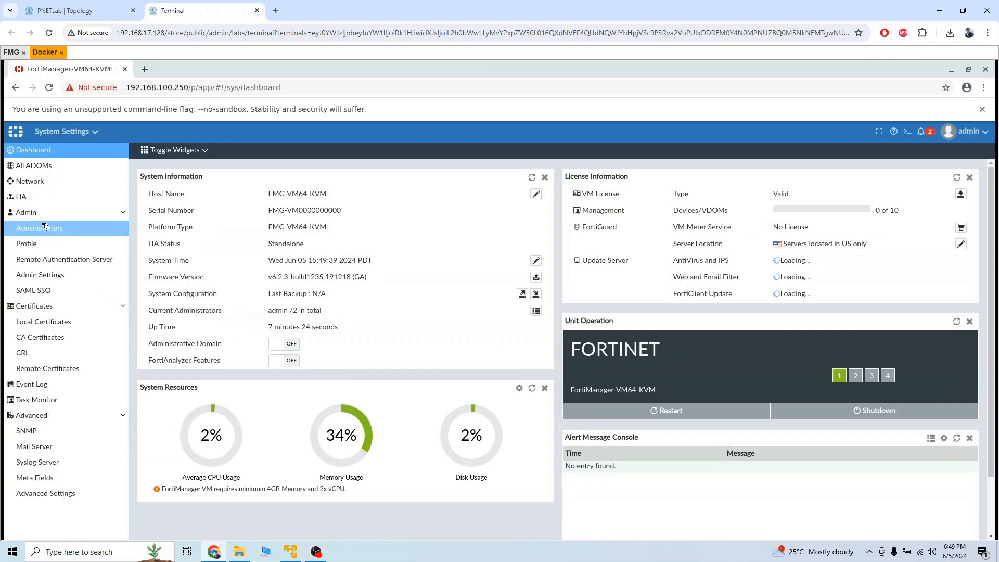
{"action": "left_click", "coordinate": [69, 230]}
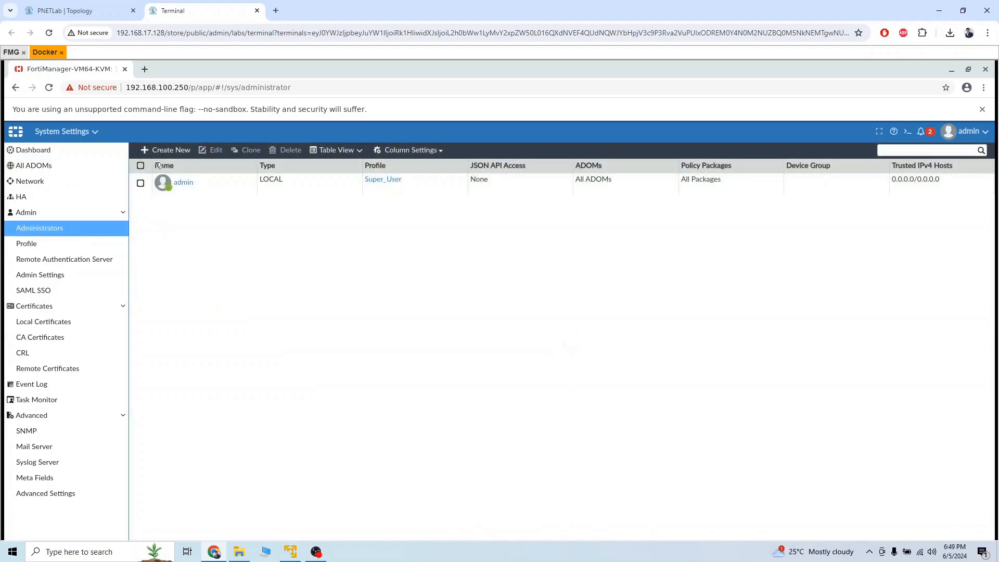
Step: Start a new administrator admin1 with LOCAL type, a password and the Standard_User profile
{"action": "left_click", "coordinate": [167, 151]}
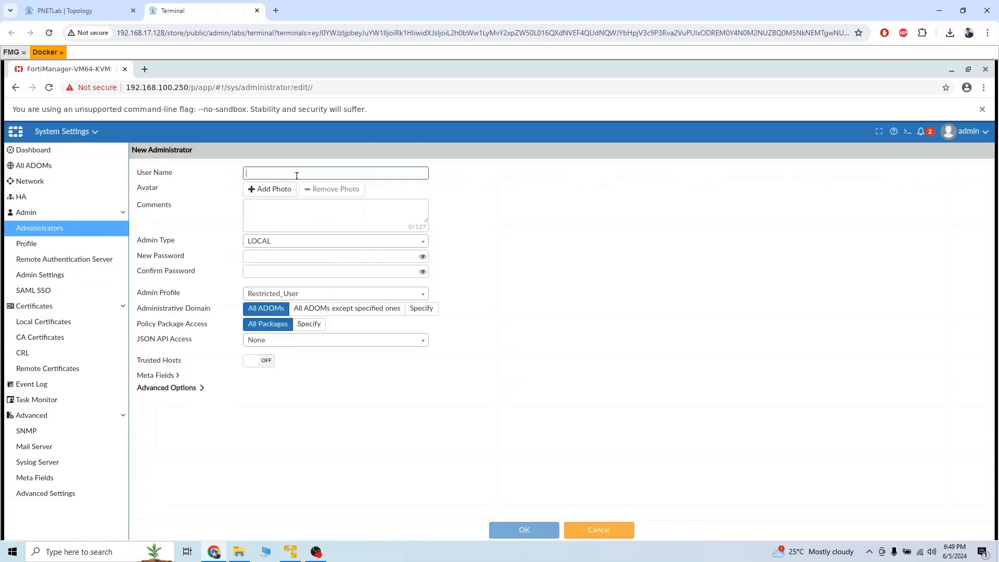
{"action": "type", "text": "ad,min"}
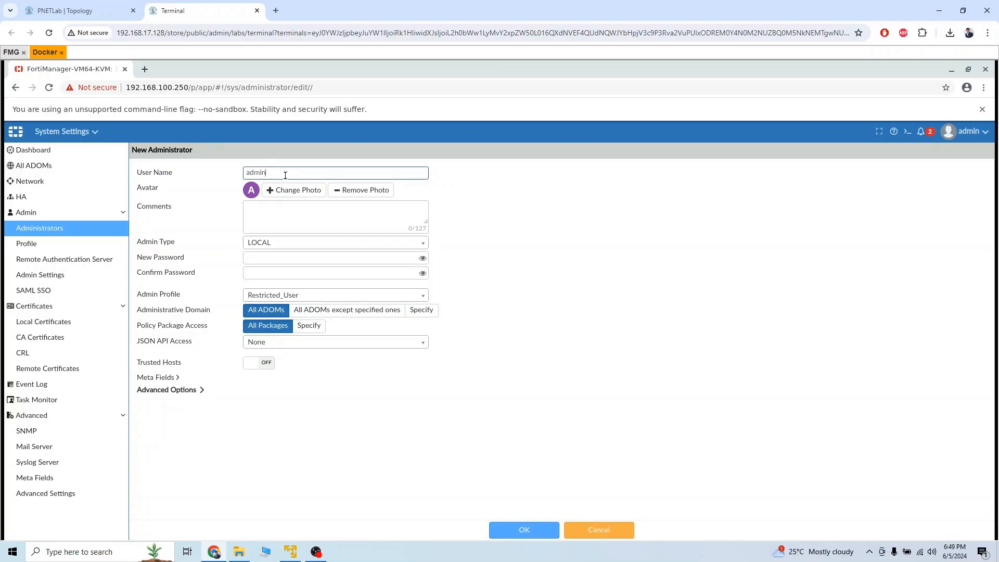
{"action": "type", "text": "1"}
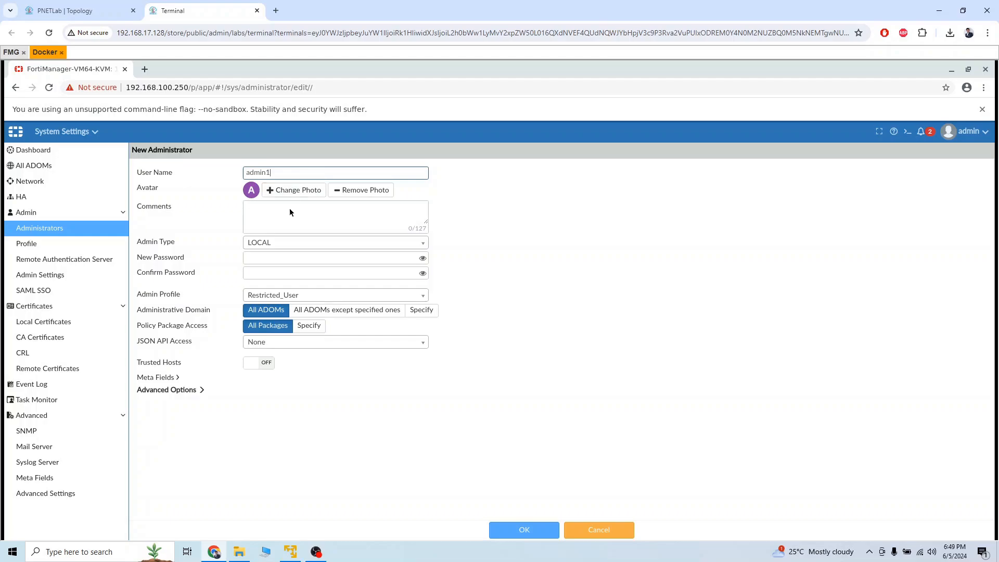
{"action": "left_click", "coordinate": [356, 247]}
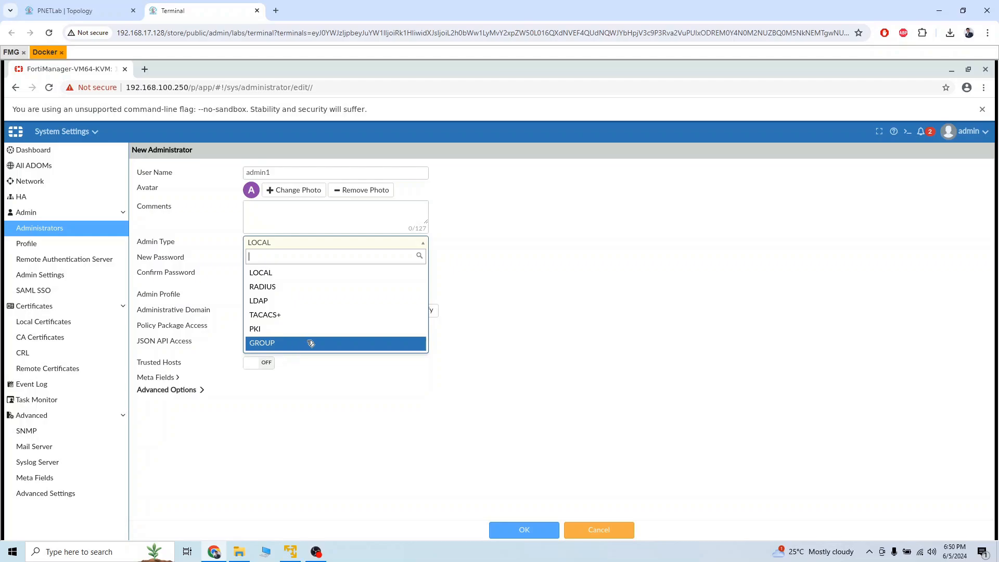
{"action": "left_click", "coordinate": [332, 280]}
{"action": "left_click", "coordinate": [279, 259]}
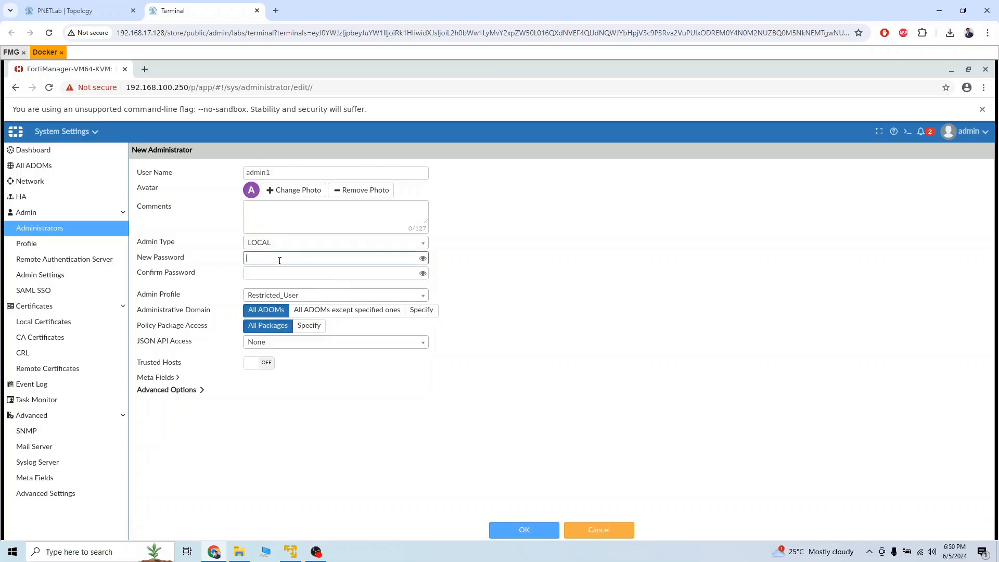
{"action": "type", "text": "12"}
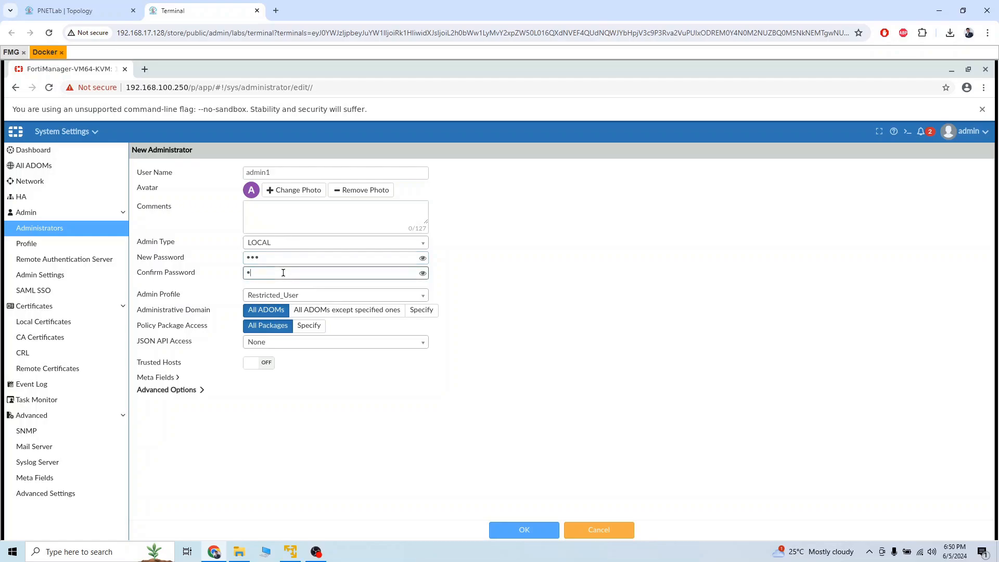
{"action": "left_click", "coordinate": [330, 296]}
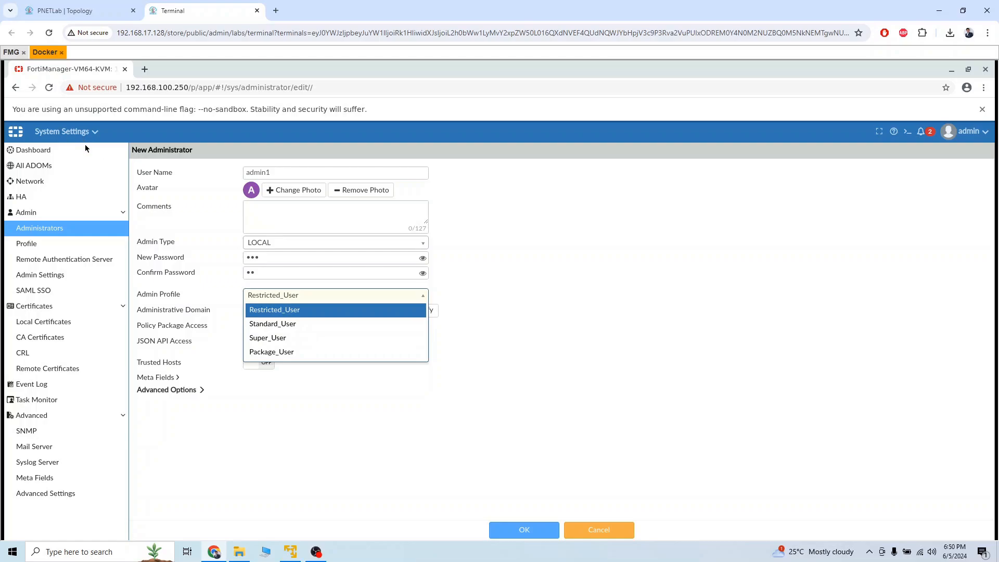
{"action": "left_click", "coordinate": [305, 330]}
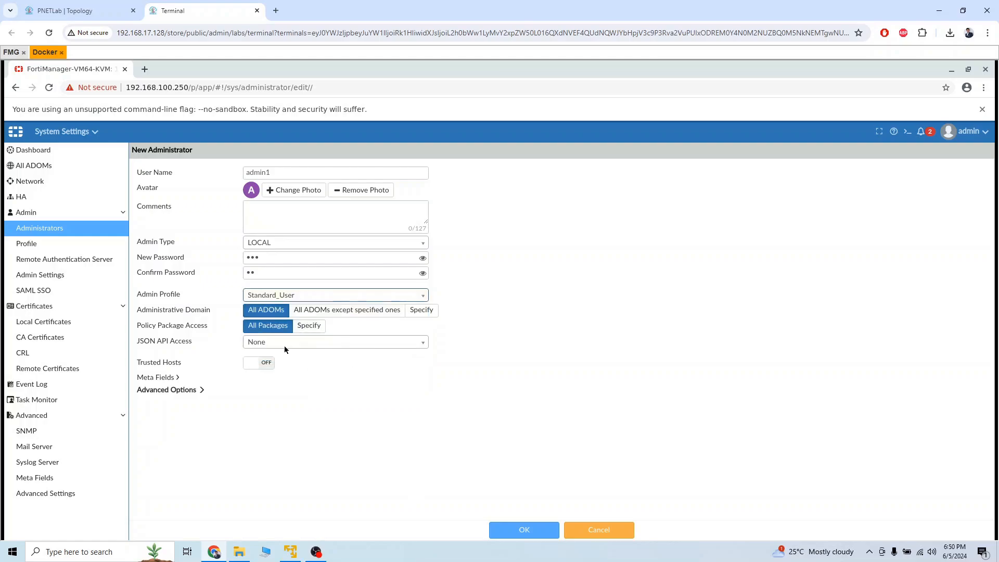
Step: Correct the mismatched confirm password, save admin1 and accept the short-password warning
{"action": "left_click", "coordinate": [201, 389]}
{"action": "left_click", "coordinate": [191, 375]}
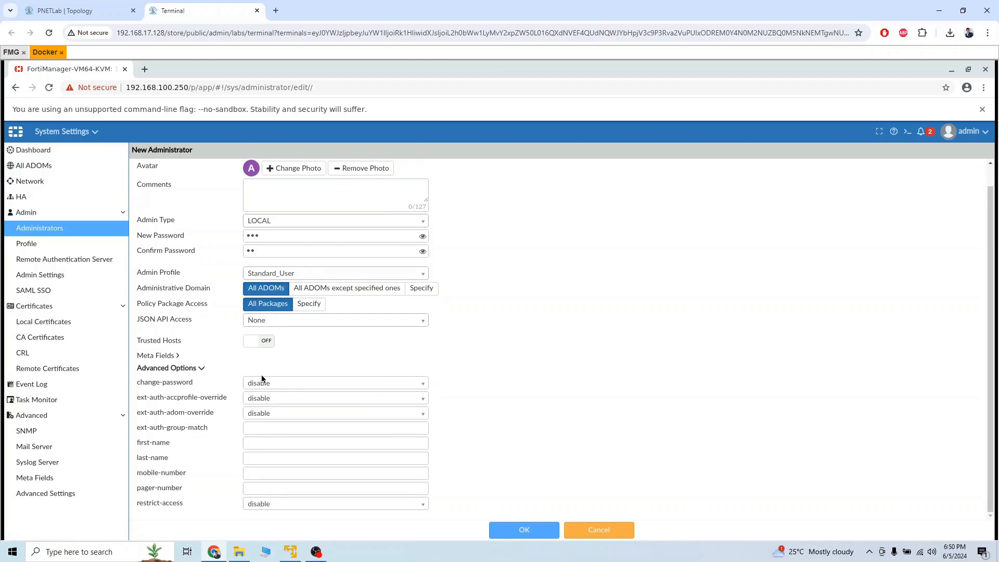
{"action": "left_click", "coordinate": [535, 525]}
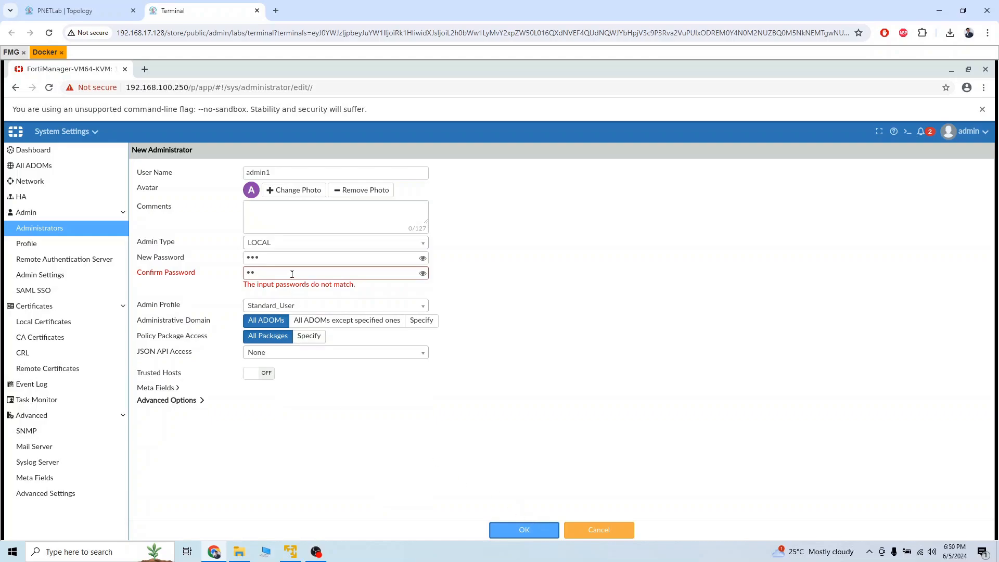
{"action": "left_click_drag", "start_coordinate": [292, 274], "coordinate": [208, 273]}
{"action": "type", "text": "123"}
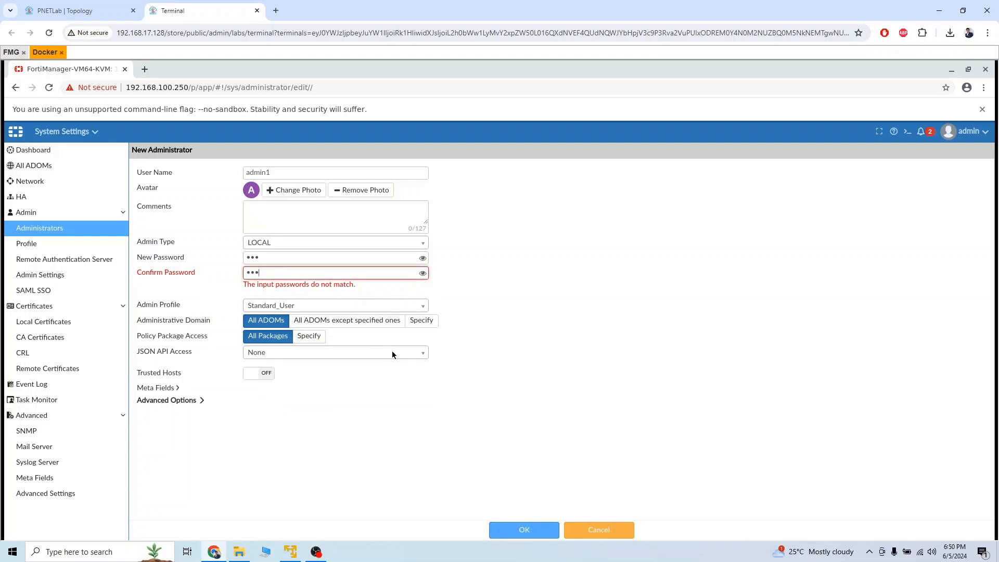
{"action": "left_click", "coordinate": [525, 529]}
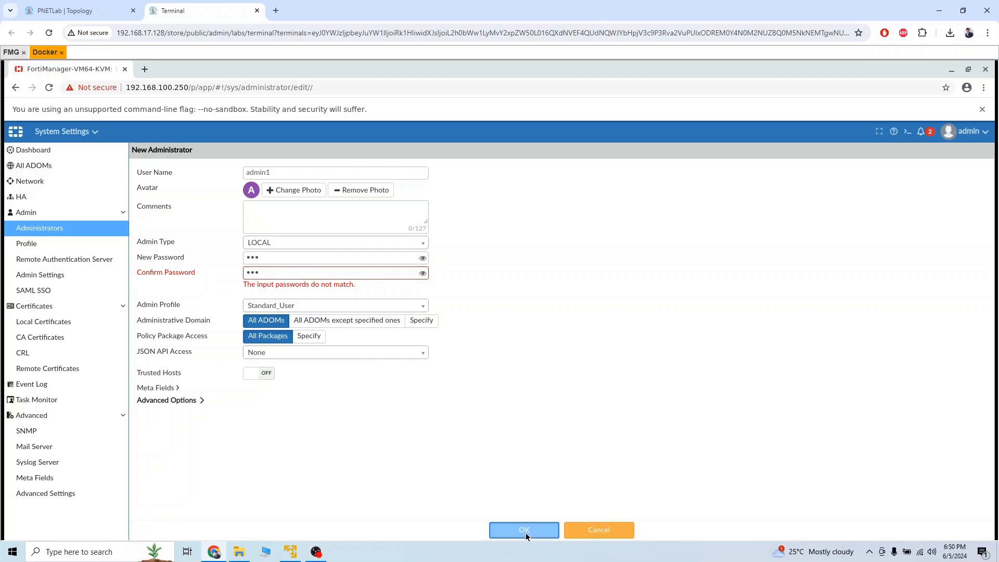
{"action": "left_click", "coordinate": [539, 375]}
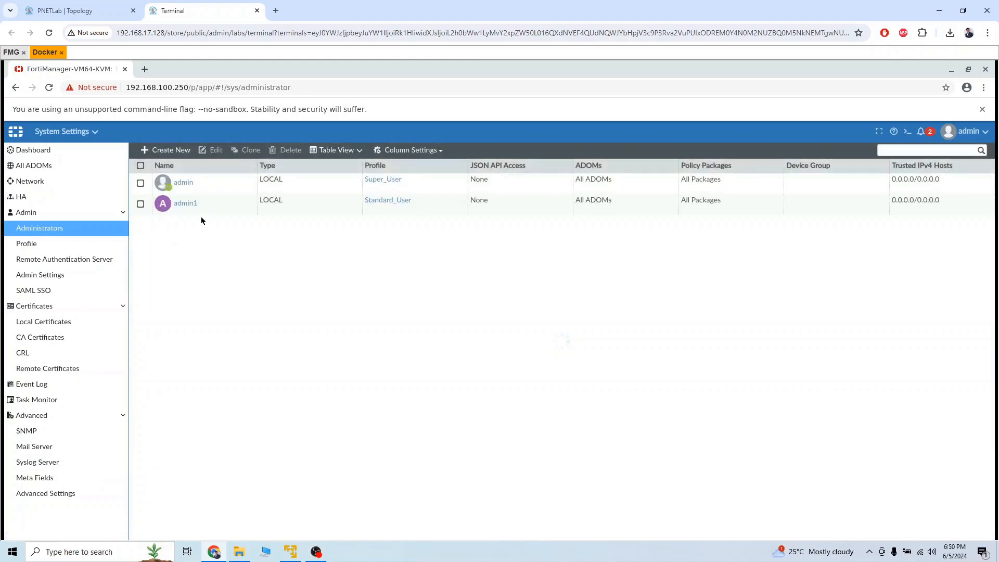
Step: Sign out of the default admin and log in as the new admin1 administrator
{"action": "left_click", "coordinate": [963, 135]}
{"action": "left_click", "coordinate": [921, 263]}
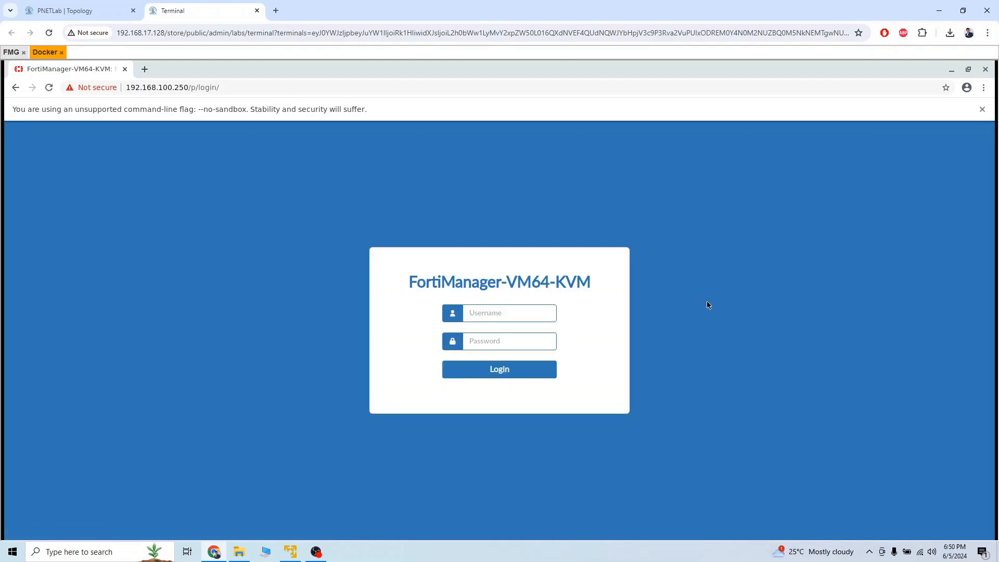
{"action": "type", "text": "ad***"}
{"action": "key", "text": "Return"}
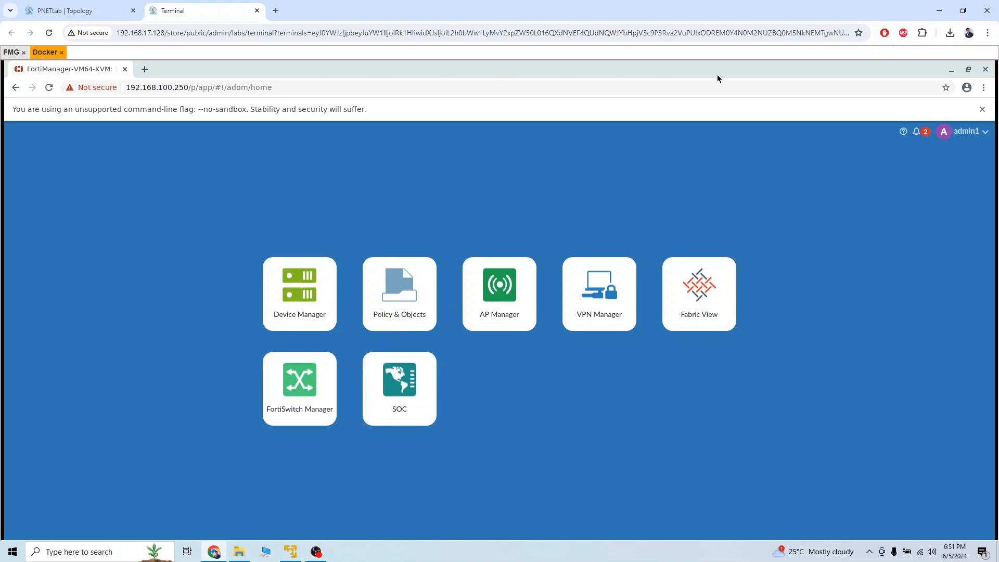
Step: Sign out of admin1 and log back in as admin with its password
{"action": "left_click", "coordinate": [967, 131]}
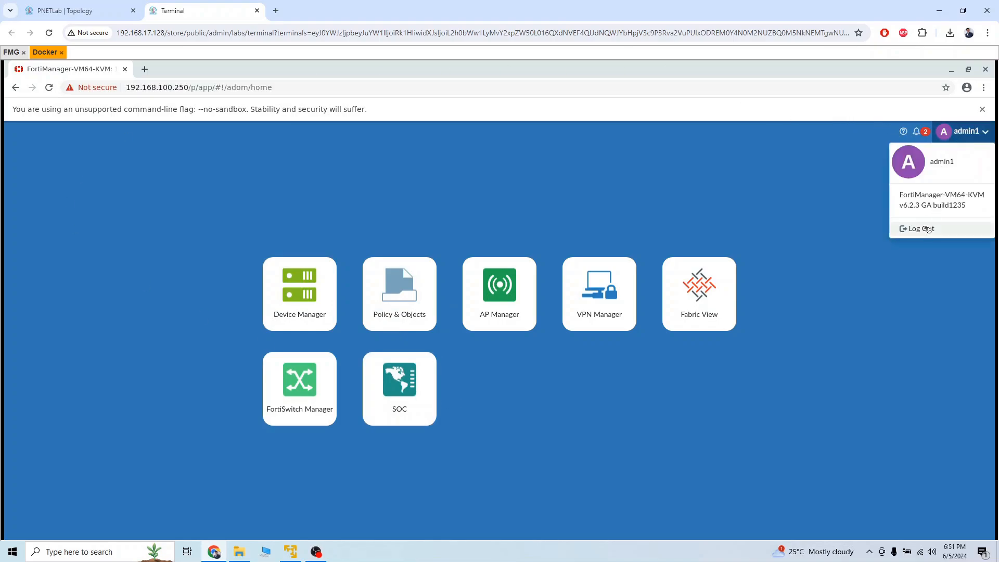
{"action": "left_click", "coordinate": [911, 228]}
{"action": "type", "text": "admin"}
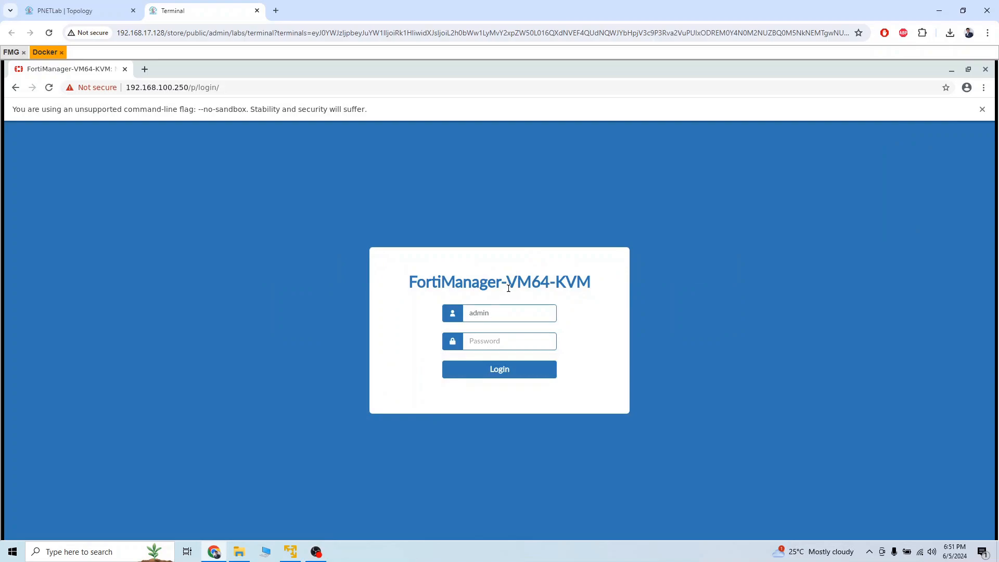
{"action": "key", "text": "Tab"}
{"action": "type", "text": "123"}
{"action": "key", "text": "Return"}
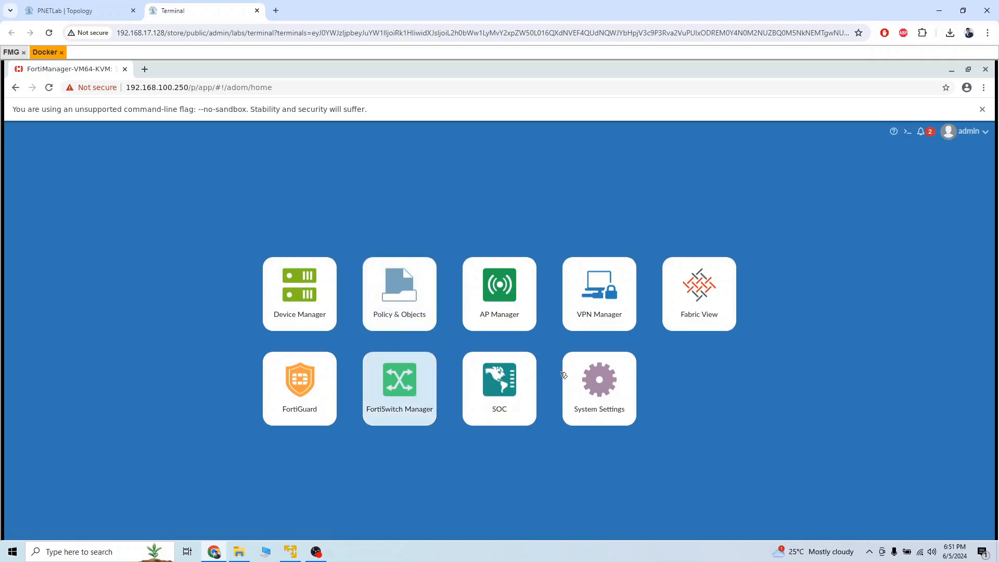
Step: Go to the System Settings admin profile list and start a new profile
{"action": "left_click", "coordinate": [595, 408]}
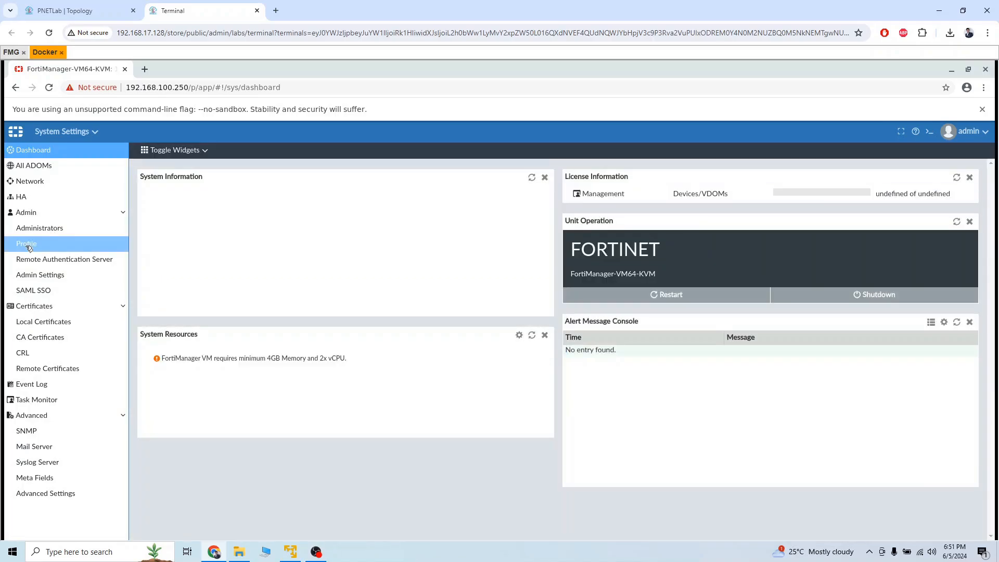
{"action": "left_click", "coordinate": [29, 244]}
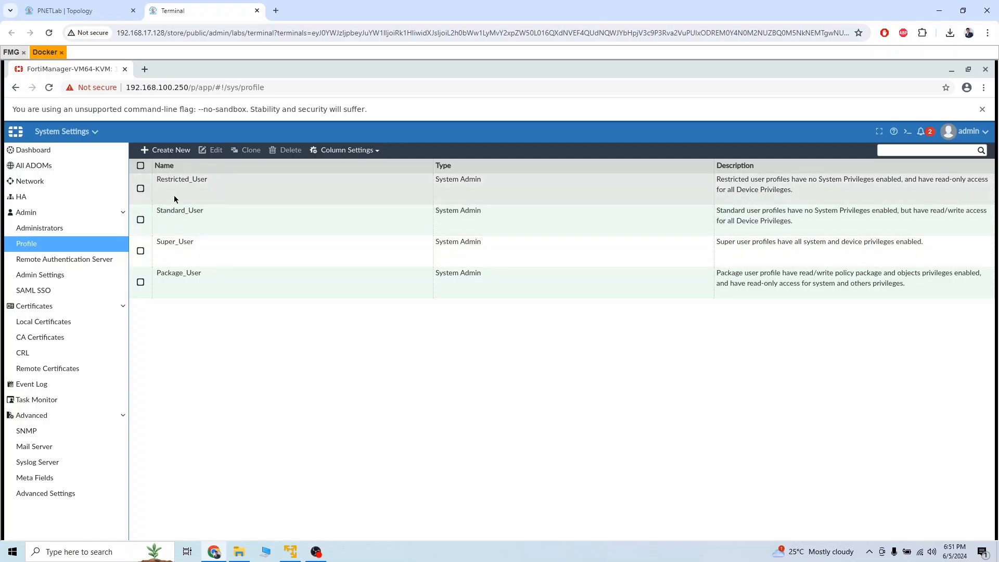
{"action": "left_click", "coordinate": [165, 150]}
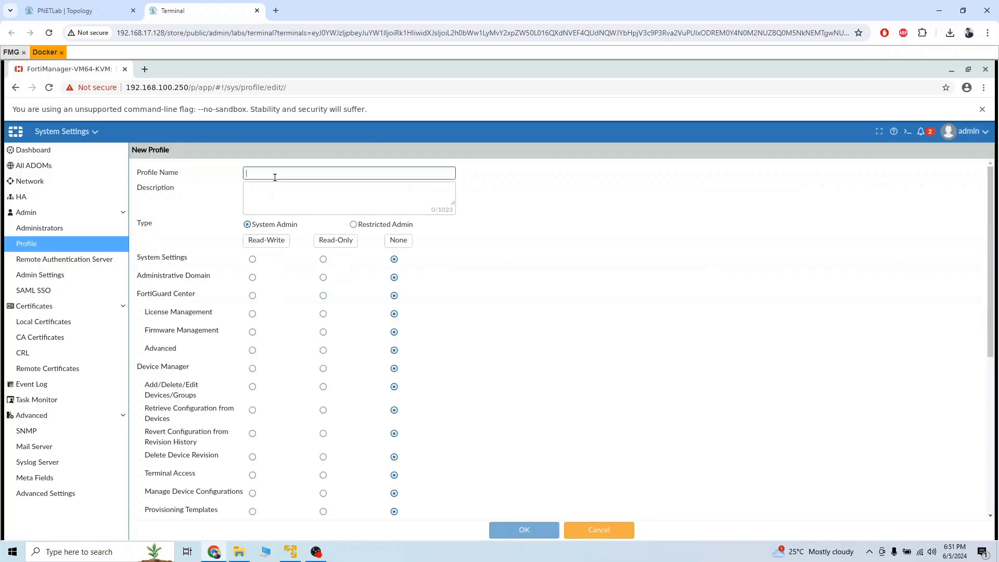
Step: Name the profile 'intern', set Administrative Domain and FortiGuard Center to Read-Only, then cancel it
{"action": "type", "text": "intern"}
{"action": "left_click", "coordinate": [324, 278]}
{"action": "left_click", "coordinate": [323, 296]}
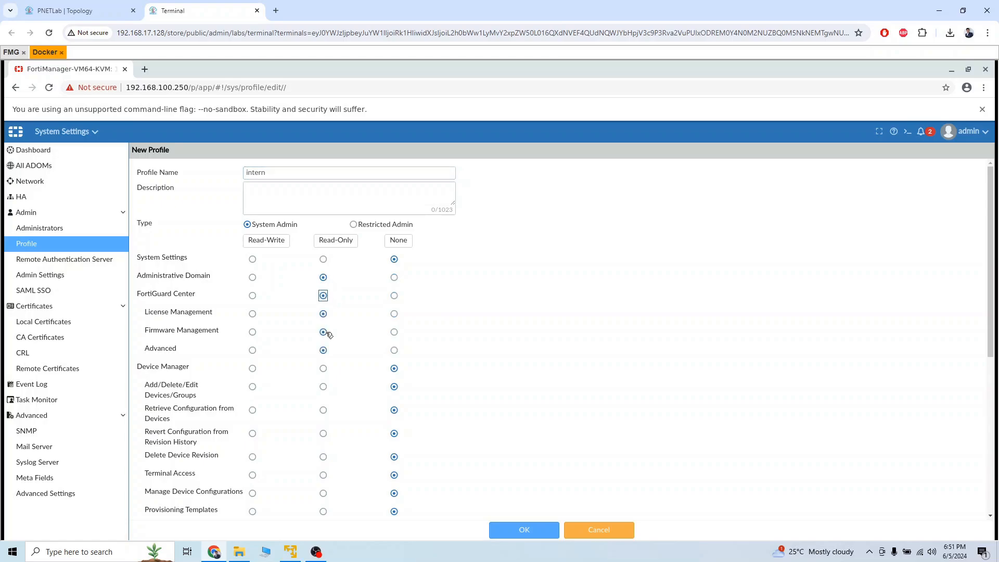
{"action": "scroll", "coordinate": [329, 334], "scroll_direction": "down", "scroll_amount": 5}
{"action": "scroll", "coordinate": [344, 391], "scroll_direction": "up", "scroll_amount": 1}
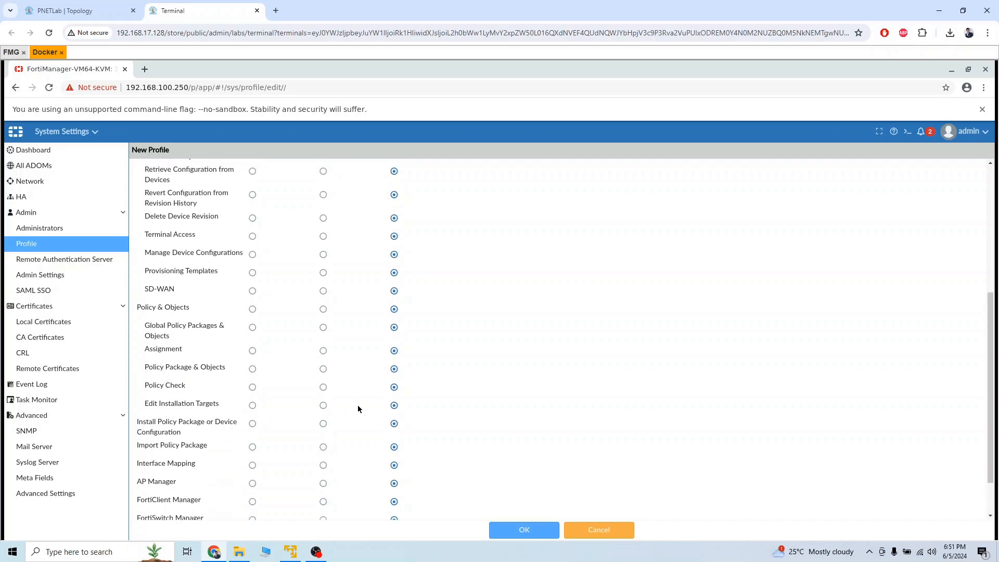
{"action": "left_click", "coordinate": [598, 531]}
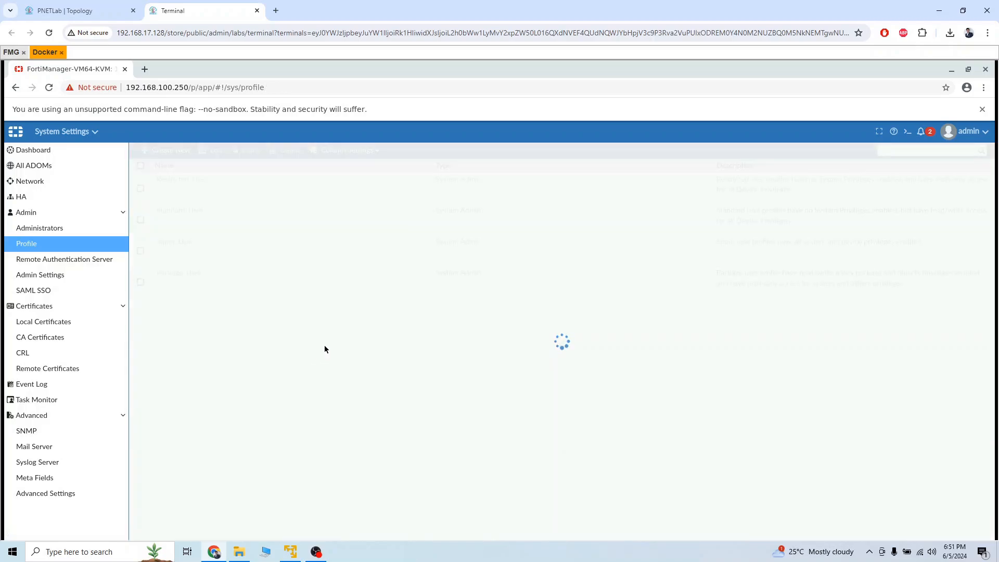
Step: Review the SAML SSO, Local Certificates and Network pages, ending with the module switcher open
{"action": "left_click", "coordinate": [65, 296]}
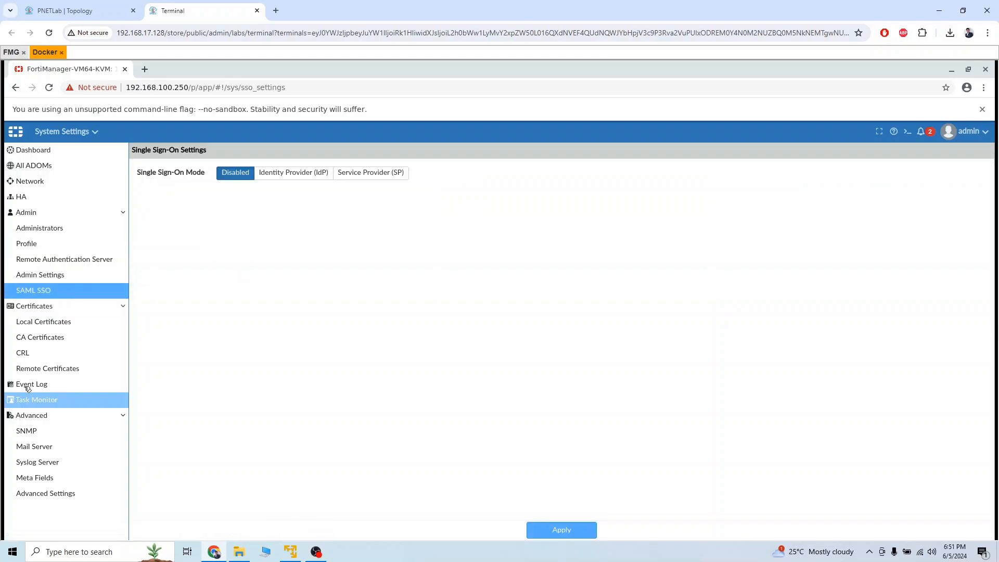
{"action": "left_click", "coordinate": [44, 328]}
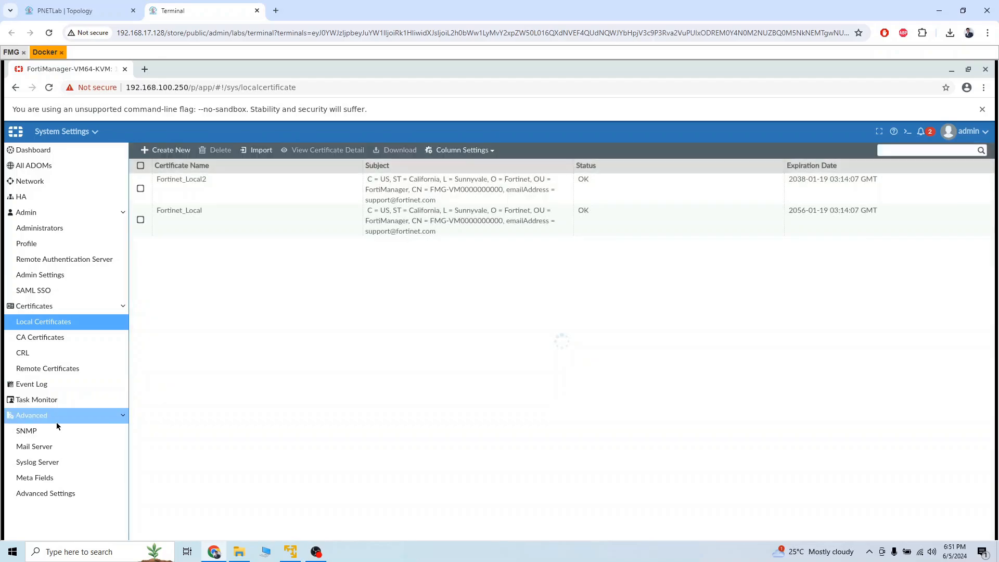
{"action": "left_click", "coordinate": [59, 181]}
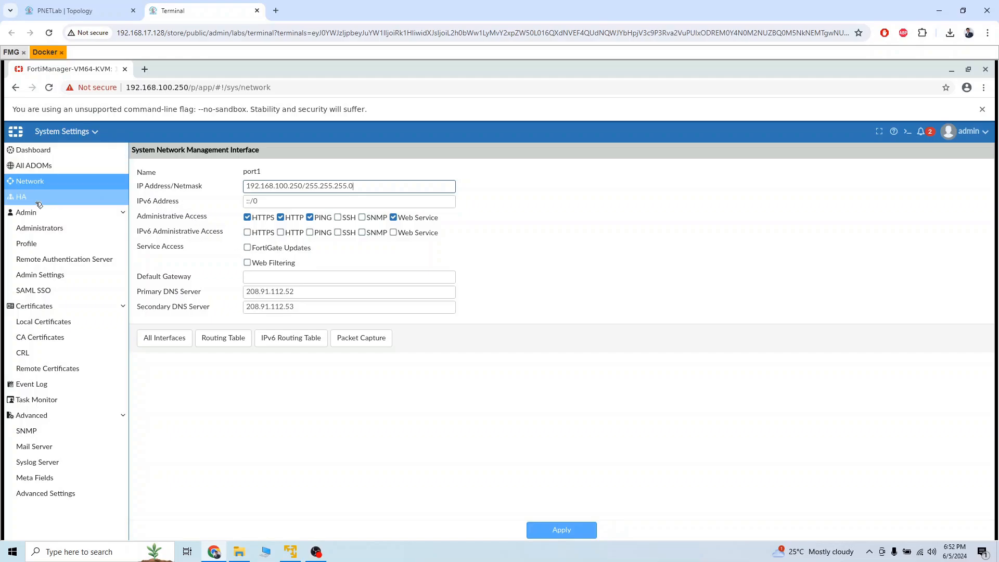
{"action": "left_click", "coordinate": [38, 132]}
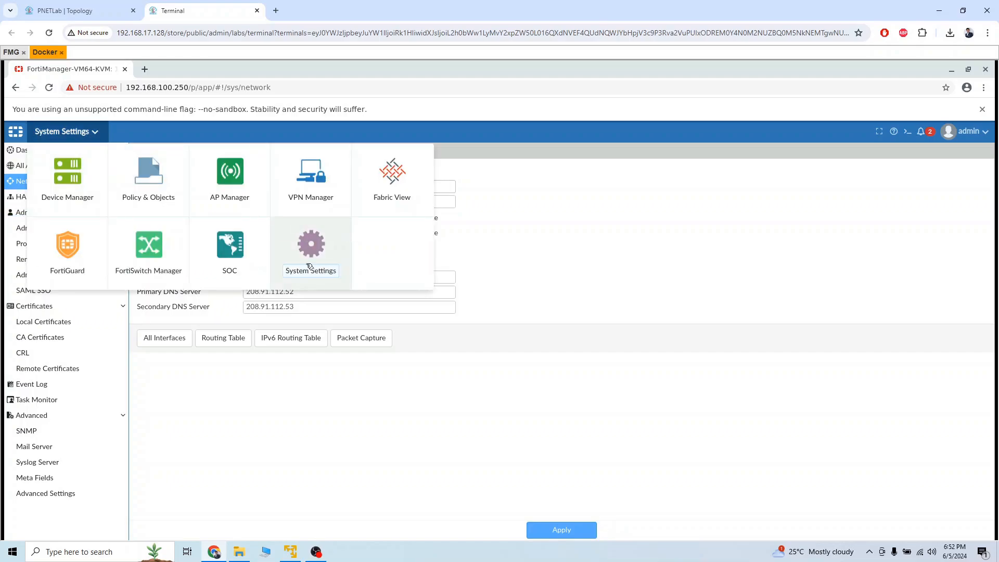